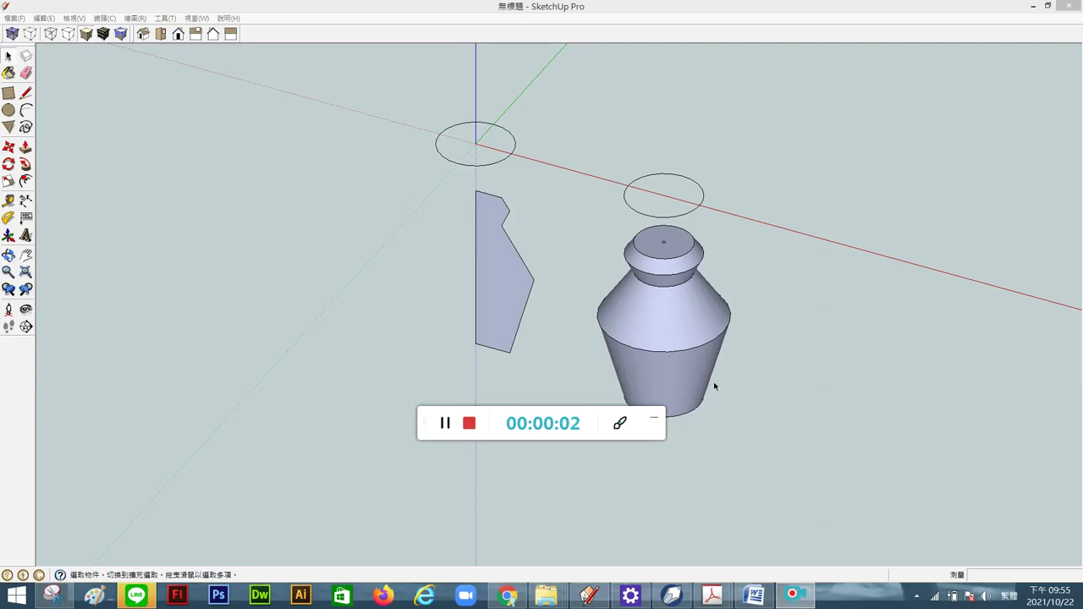
# Step: Delete the old flat profile face standing beside the finished vase
pyautogui.click(750, 361)
pyautogui.scroll(2, 753, 361)
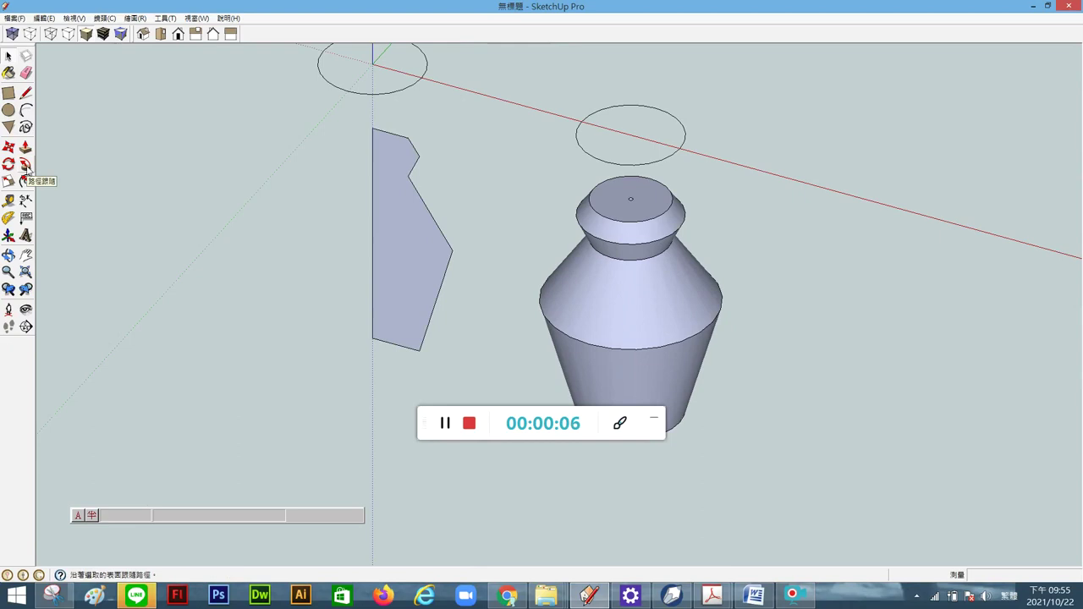
pyautogui.scroll(-2, 728, 348)
pyautogui.scroll(1, 718, 352)
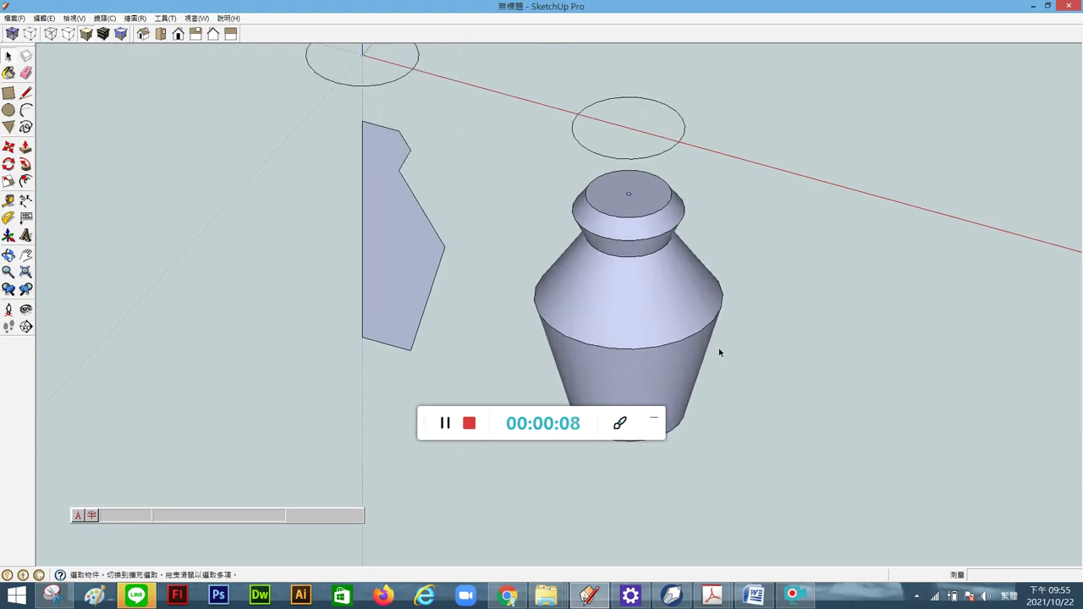
pyautogui.moveTo(716, 352)
pyautogui.mouseDown(button='middle')
pyautogui.moveTo(863, 326)
pyautogui.moveTo(984, 196)
pyautogui.moveTo(837, 213)
pyautogui.moveTo(803, 251)
pyautogui.mouseUp(button='middle')
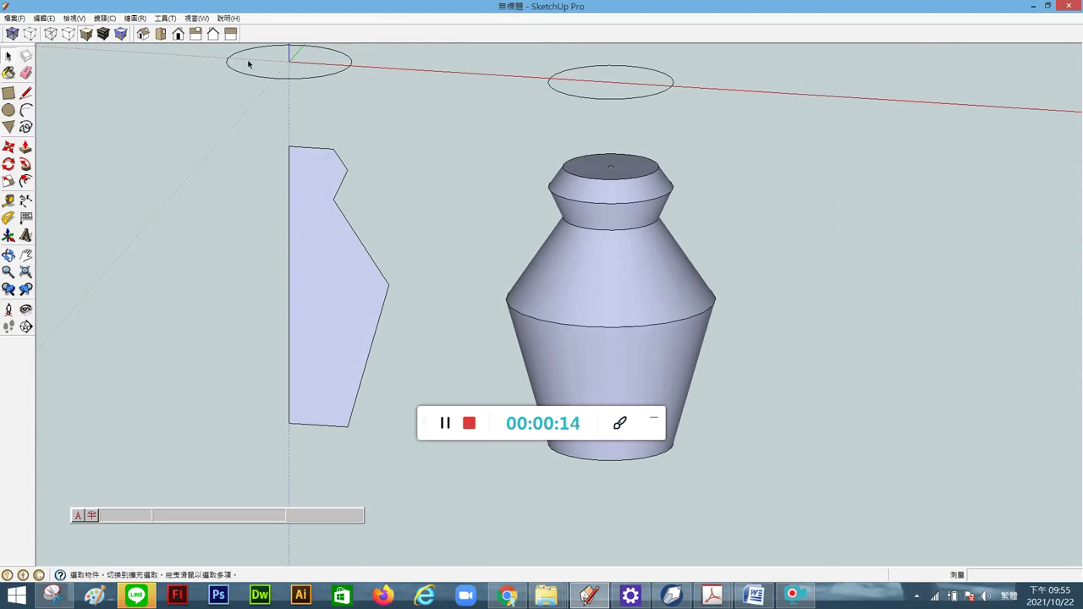
pyautogui.scroll(-2, 568, 209)
pyautogui.scroll(-1, 574, 203)
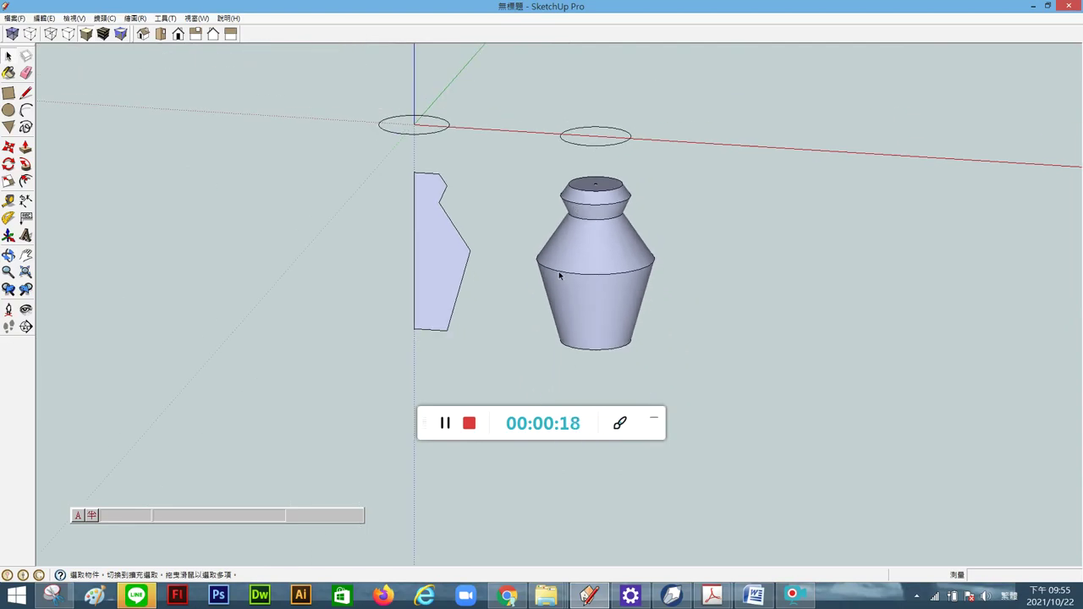
pyautogui.click(447, 273)
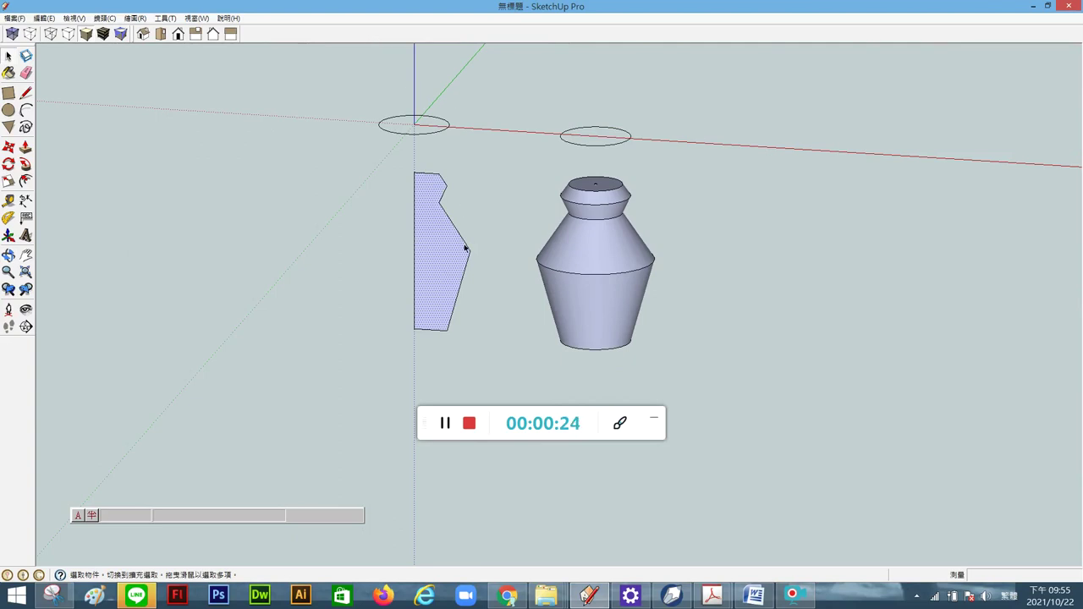
pyautogui.press('Delete')
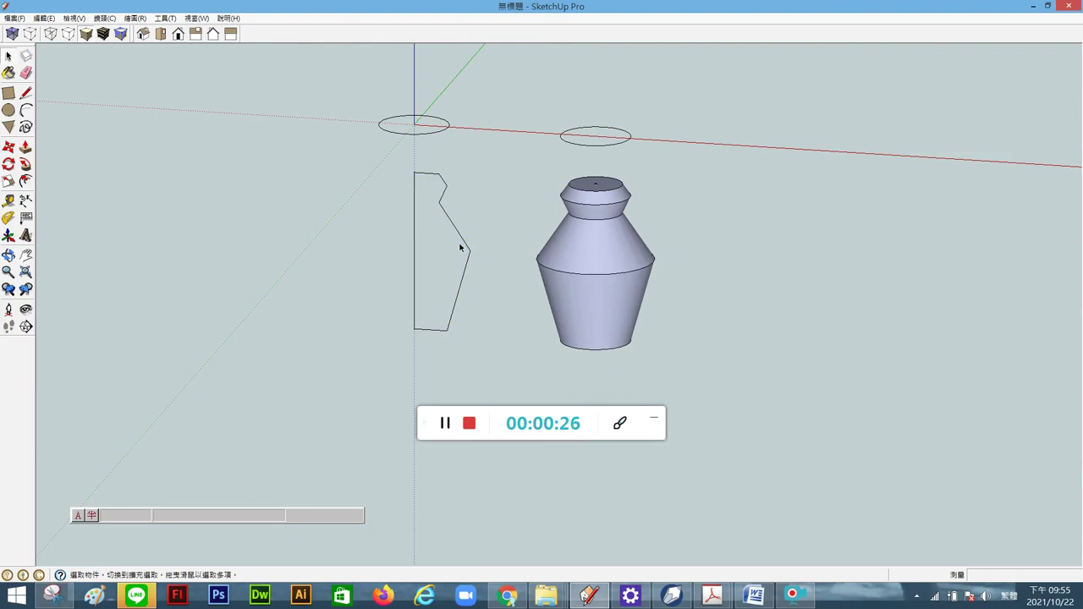
# Step: Delete the leftover profile outline and the circle at the origin, then view from the front
pyautogui.tripleClick(461, 244)
pyautogui.press('Delete')
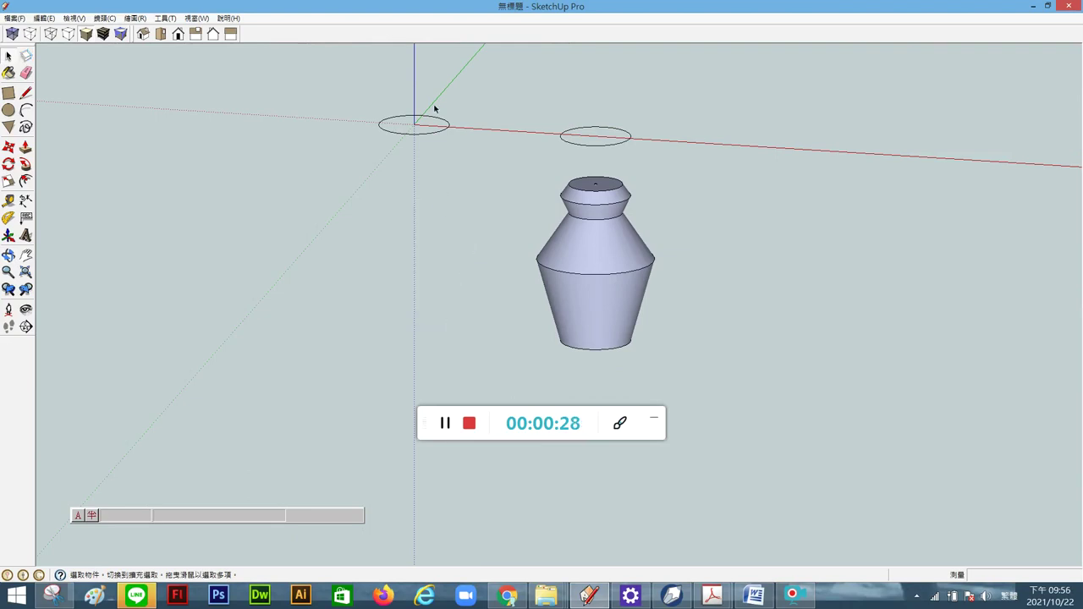
pyautogui.click(436, 132)
pyautogui.press('Delete')
pyautogui.click(178, 34)
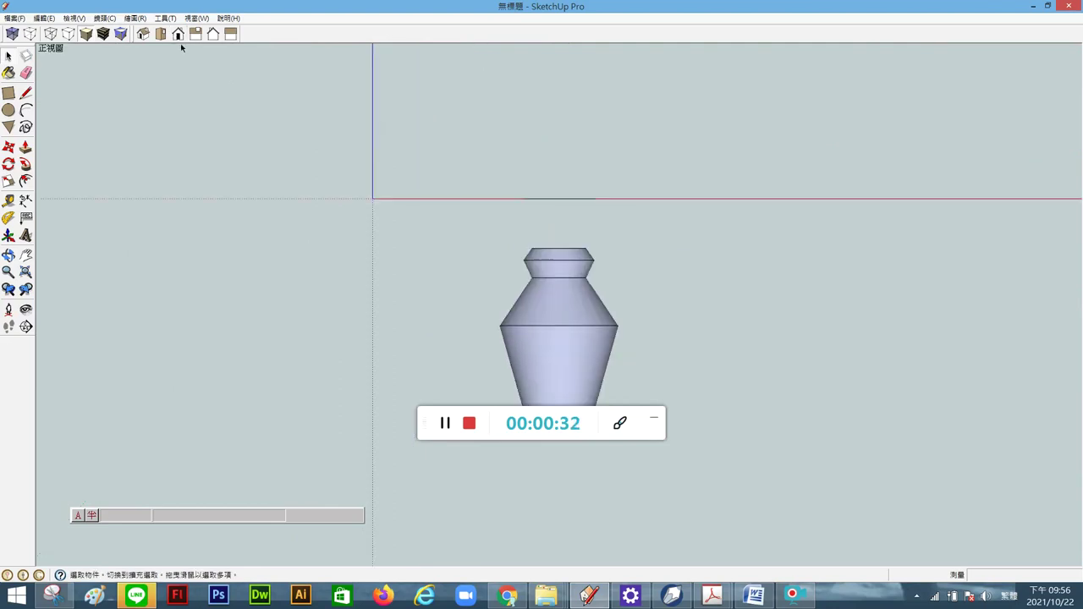
# Step: Start a line profile on the blue axis, tracing the vase's rim, neck and shoulder corners
pyautogui.scroll(-1, 324, 138)
pyautogui.scroll(-1, 324, 137)
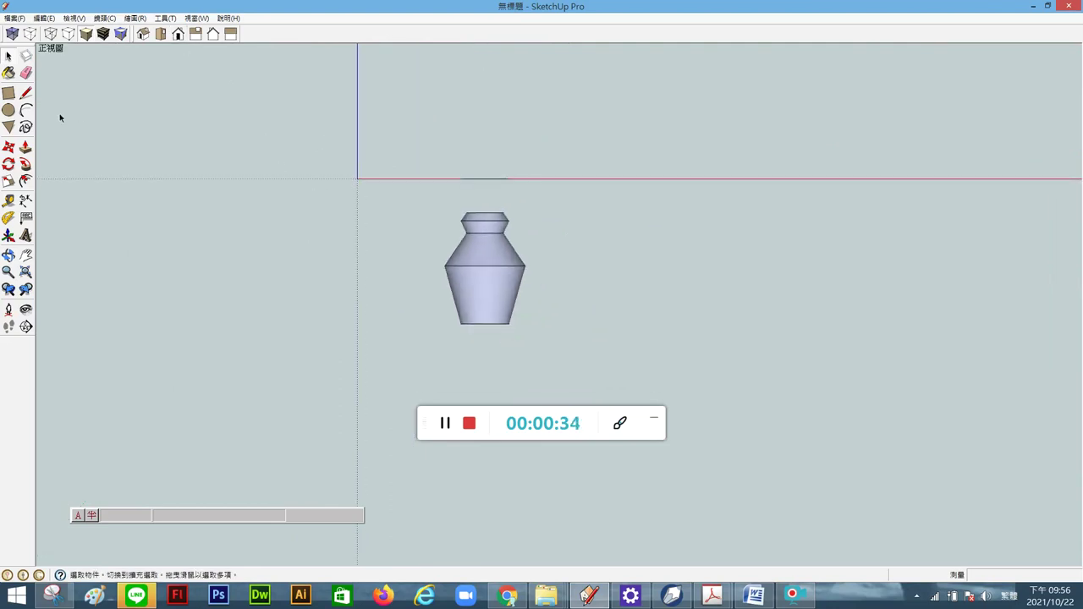
pyautogui.click(25, 93)
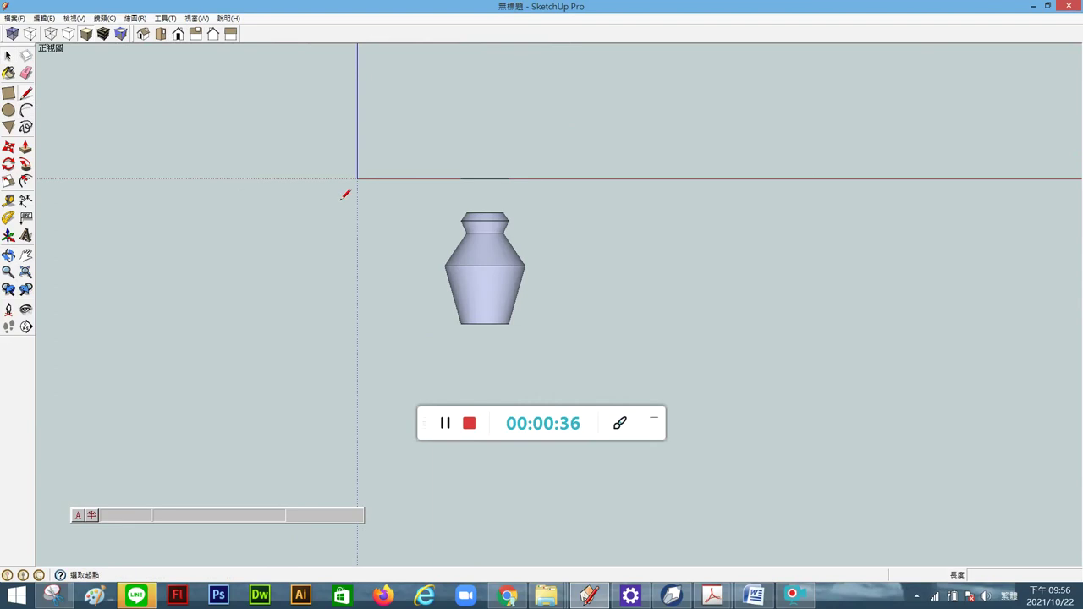
pyautogui.scroll(1, 345, 195)
pyautogui.scroll(1, 344, 194)
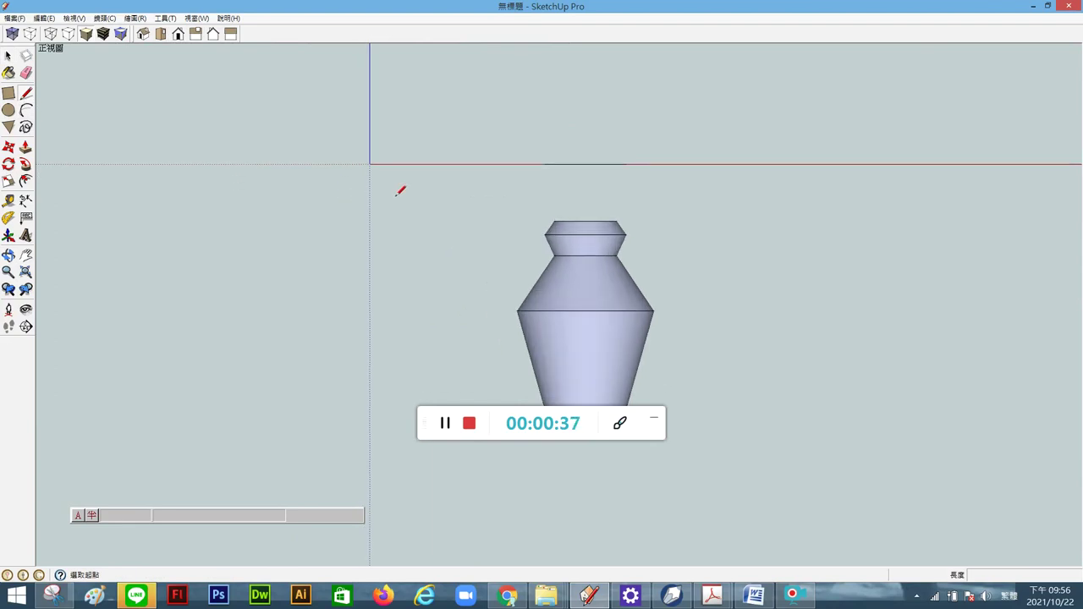
pyautogui.click(371, 192)
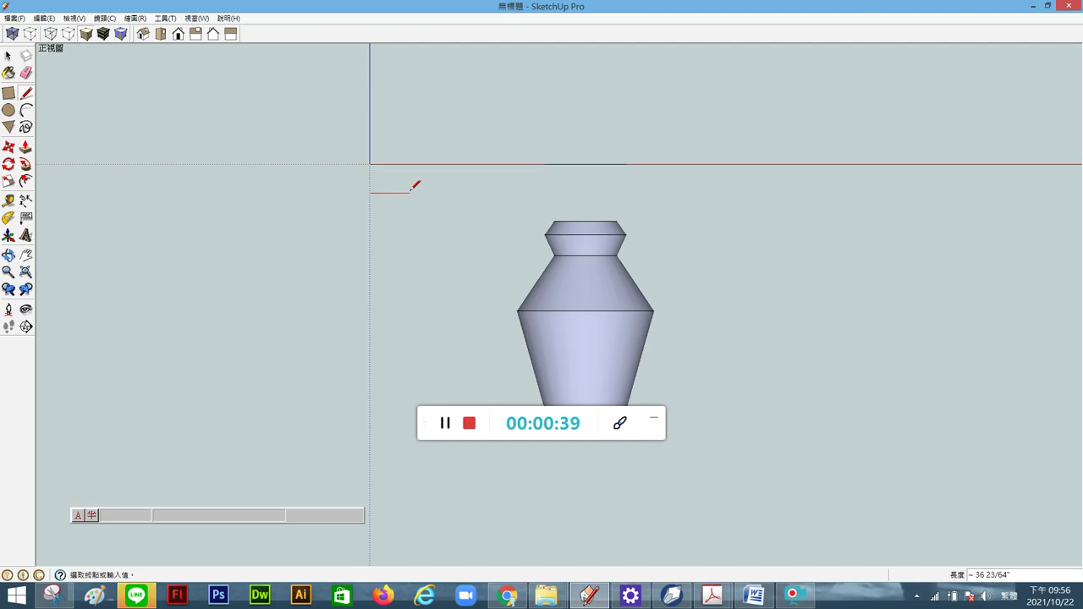
pyautogui.click(426, 211)
pyautogui.click(409, 246)
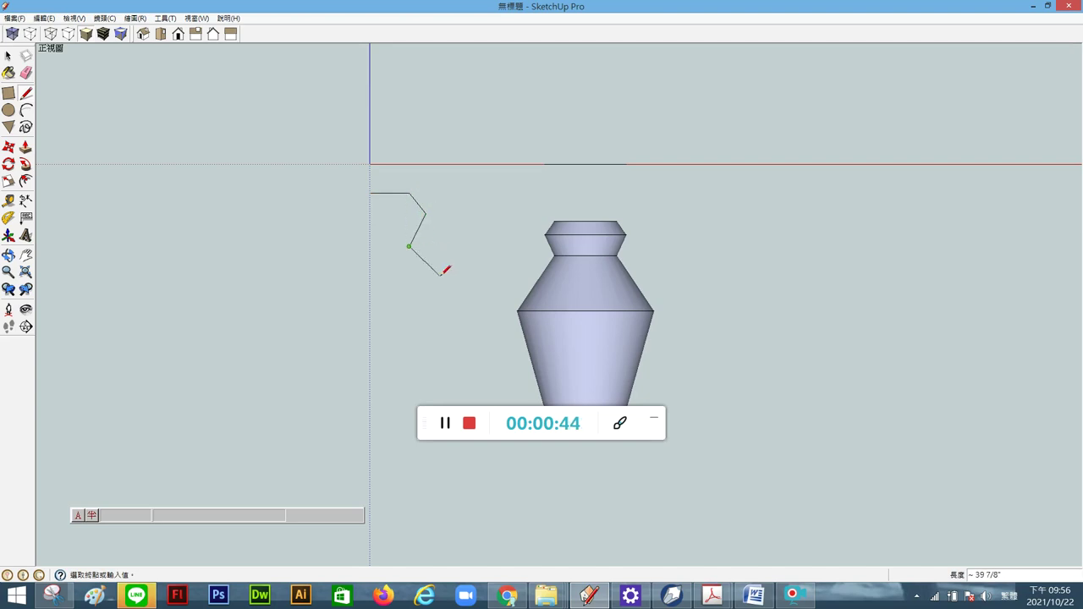
pyautogui.click(439, 274)
# Step: Continue the outline down the vase side and along the bottom, closing it on the axis into a face
pyautogui.scroll(-1, 438, 317)
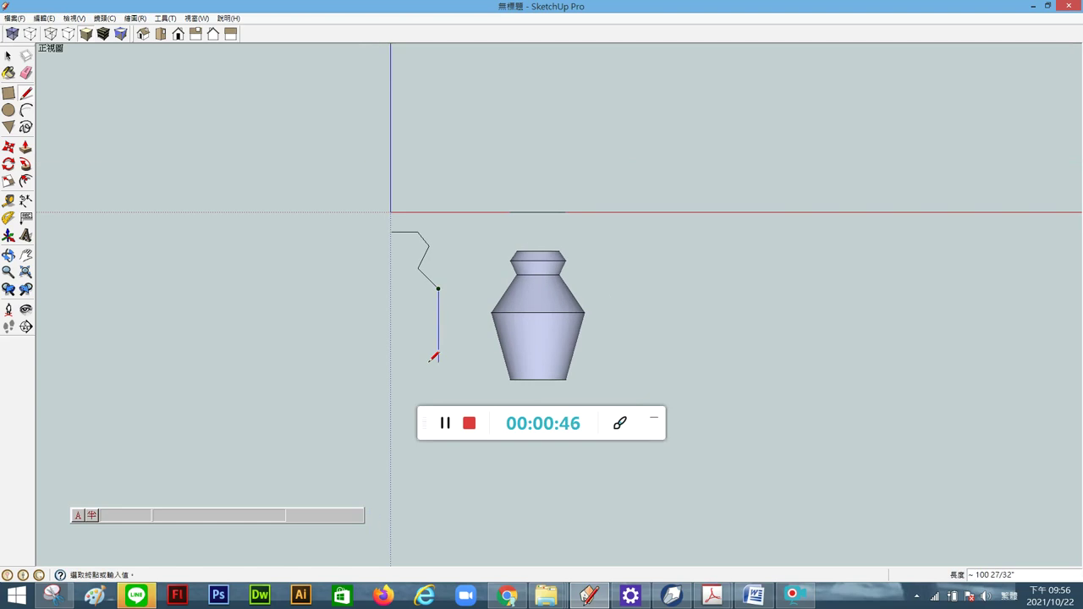
pyautogui.click(438, 369)
pyautogui.scroll(1, 388, 379)
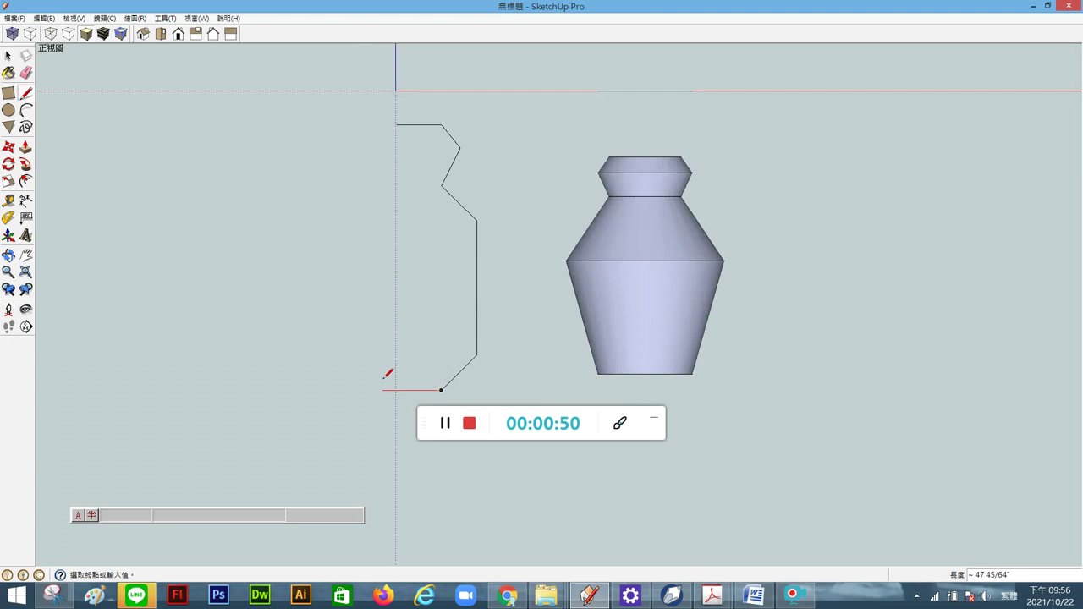
pyautogui.scroll(1, 387, 372)
pyautogui.scroll(-1, 386, 370)
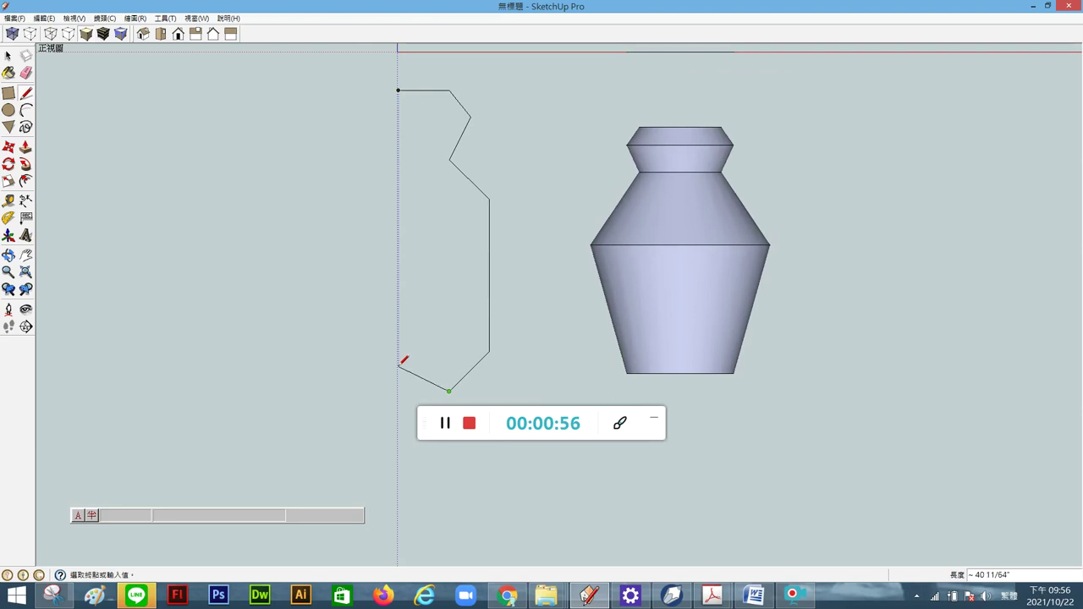
pyautogui.click(398, 391)
pyautogui.click(400, 89)
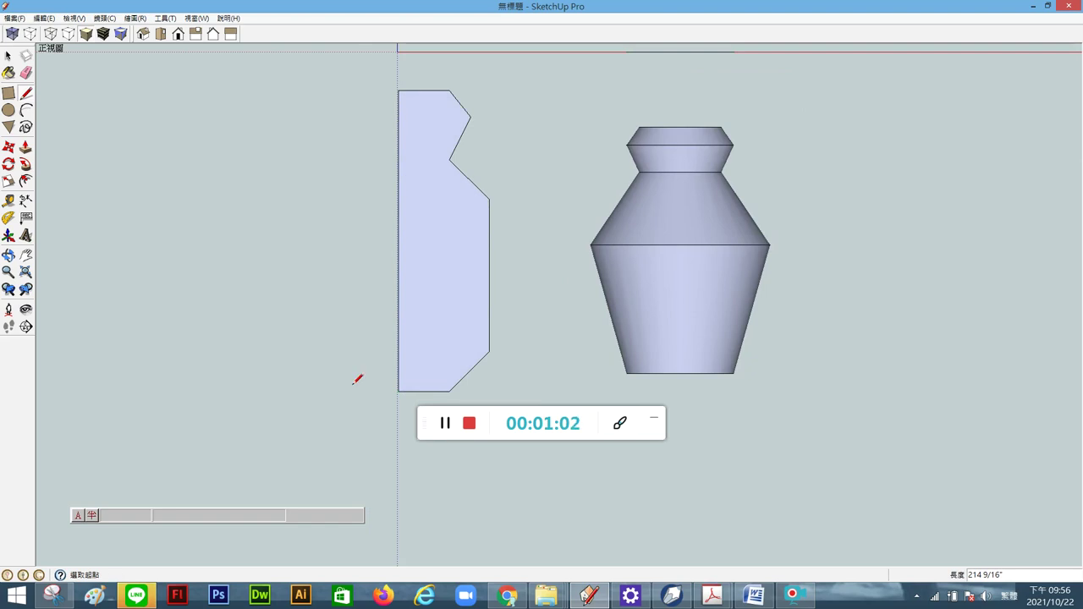
pyautogui.click(218, 146)
pyautogui.click(307, 159)
pyautogui.click(306, 196)
pyautogui.click(342, 235)
pyautogui.click(322, 330)
pyautogui.click(320, 443)
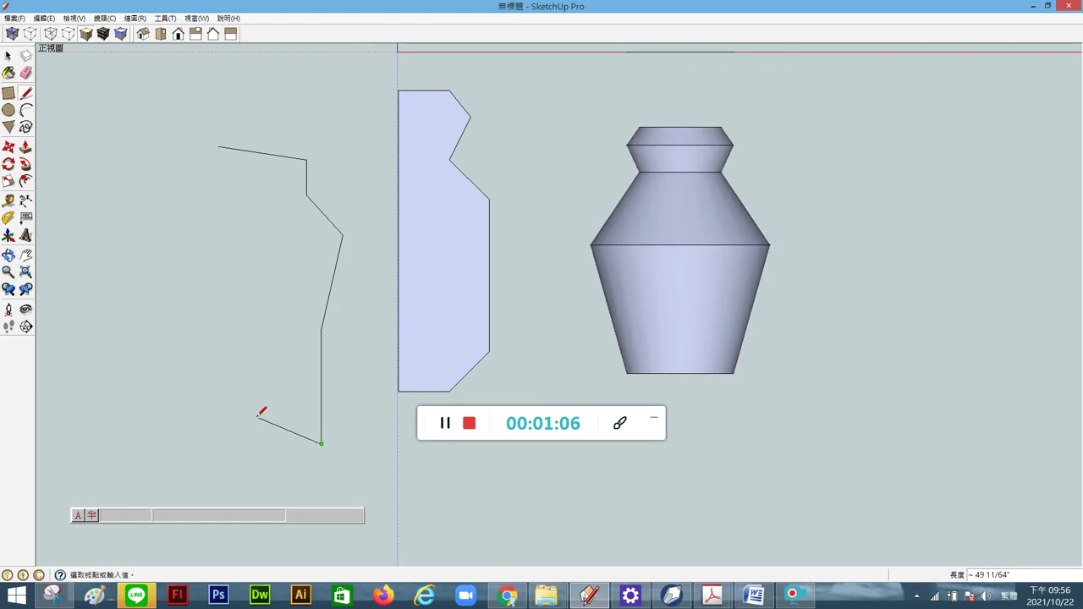
pyautogui.click(244, 417)
pyautogui.click(172, 403)
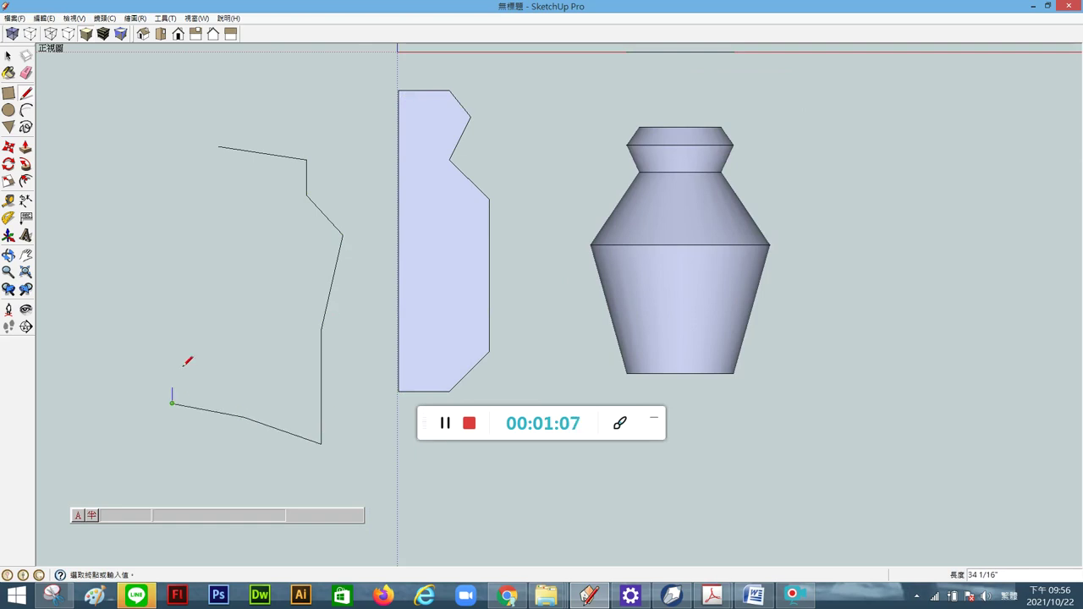
pyautogui.click(219, 147)
pyautogui.scroll(-1, 269, 222)
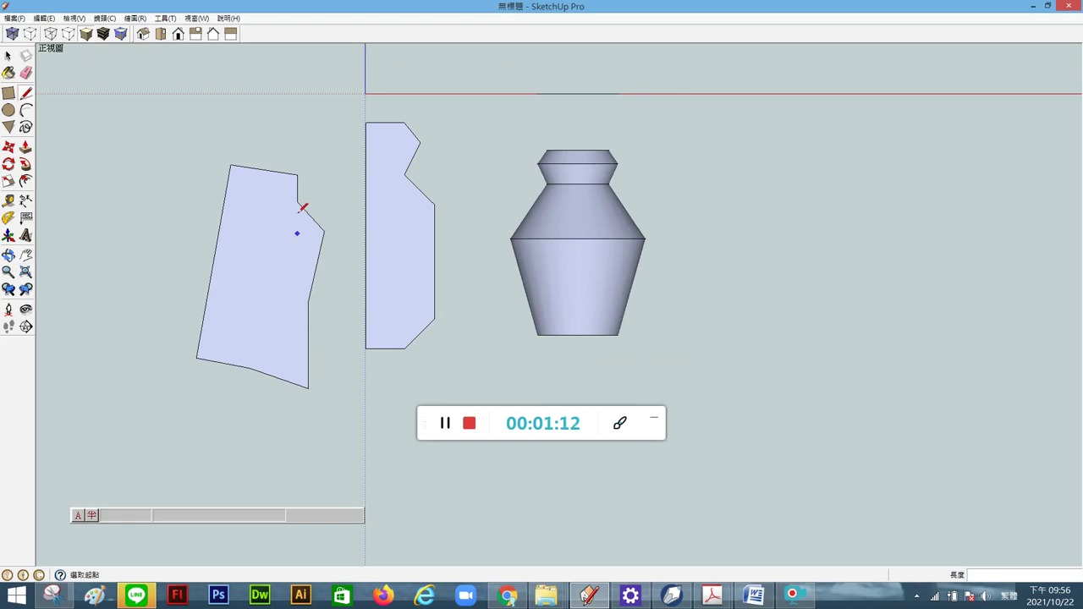
pyautogui.scroll(-1, 233, 365)
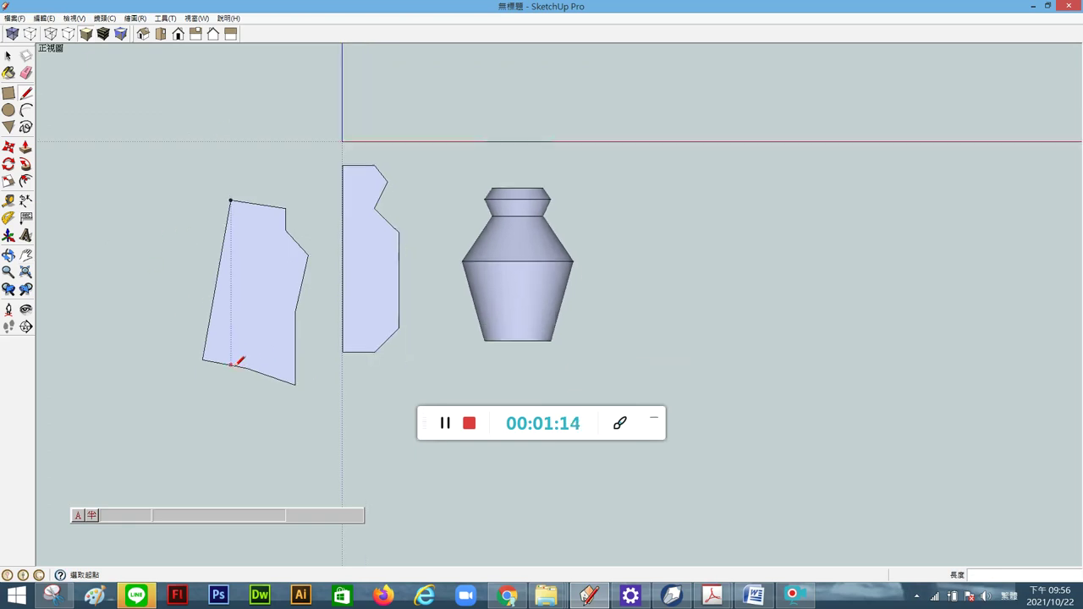
pyautogui.click(9, 55)
pyautogui.click(226, 278)
pyautogui.doubleClick(226, 278)
pyautogui.press('Delete')
pyautogui.moveTo(328, 267); pyautogui.dragTo(282, 409, button='middle')
pyautogui.scroll(3, 357, 168)
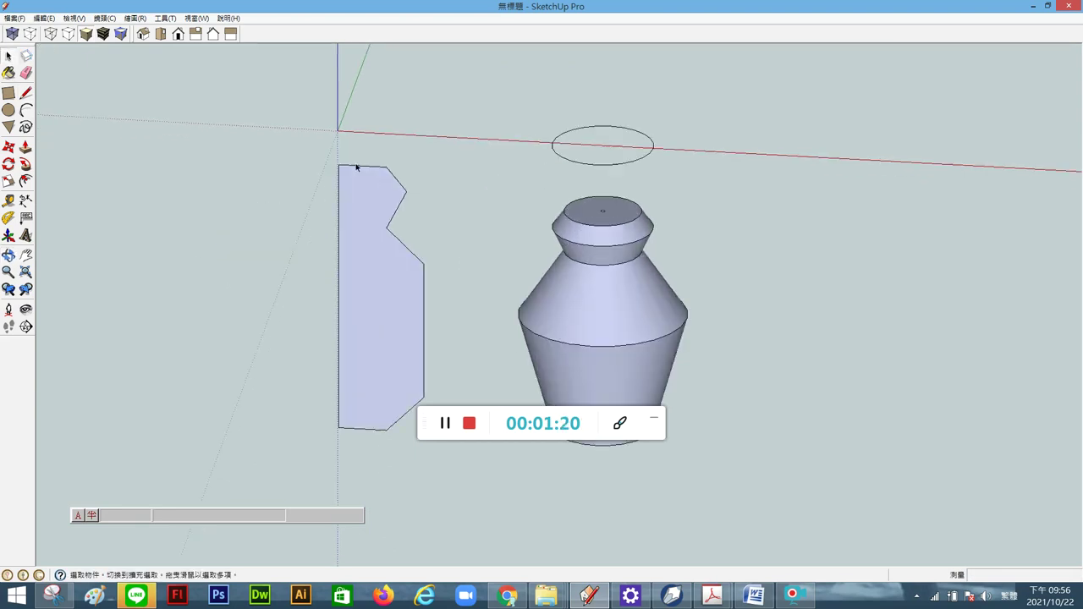
pyautogui.scroll(1, 356, 167)
pyautogui.scroll(-2, 336, 219)
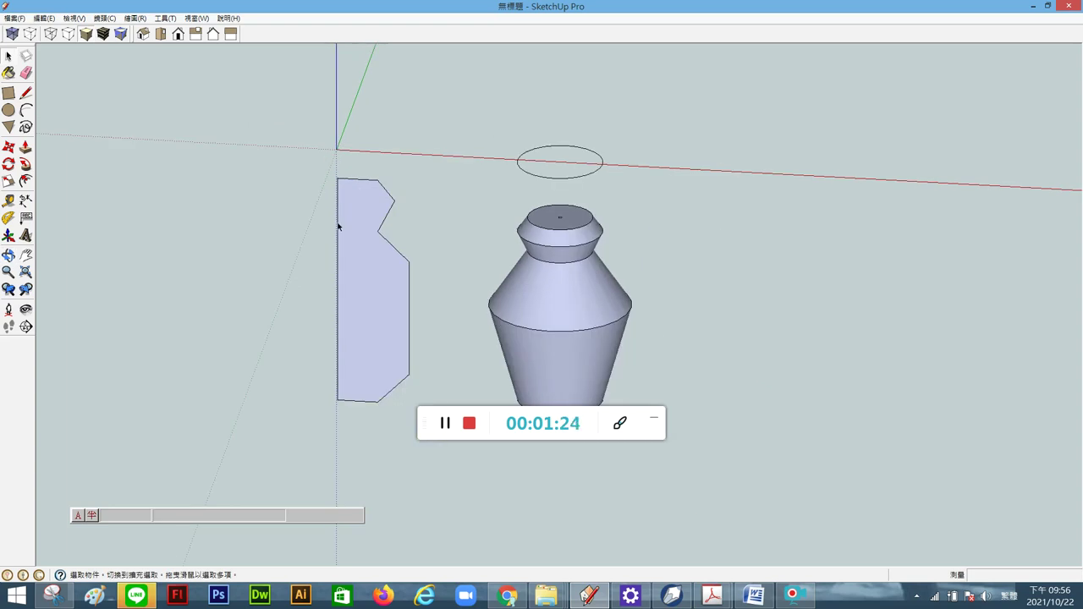
pyautogui.doubleClick(341, 227)
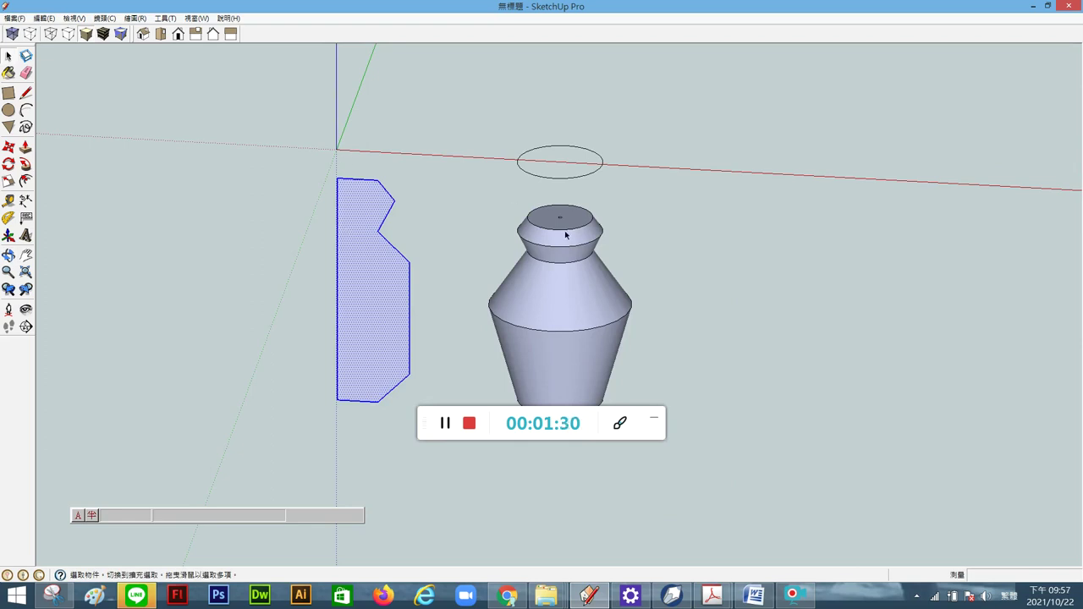
pyautogui.scroll(2, 563, 221)
pyautogui.scroll(1, 558, 212)
pyautogui.scroll(-2, 554, 207)
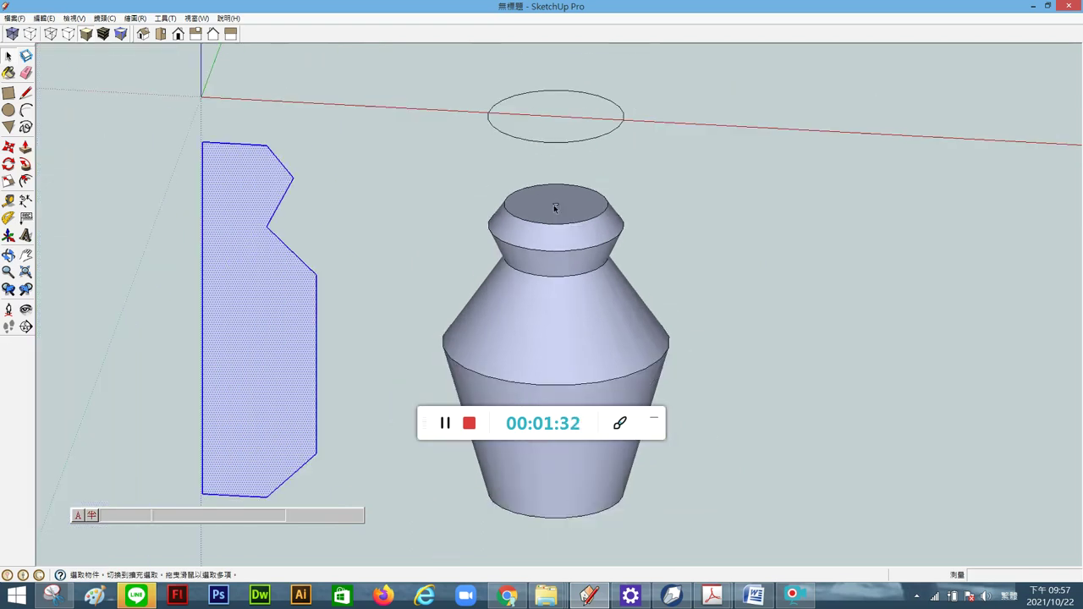
pyautogui.scroll(-1, 553, 205)
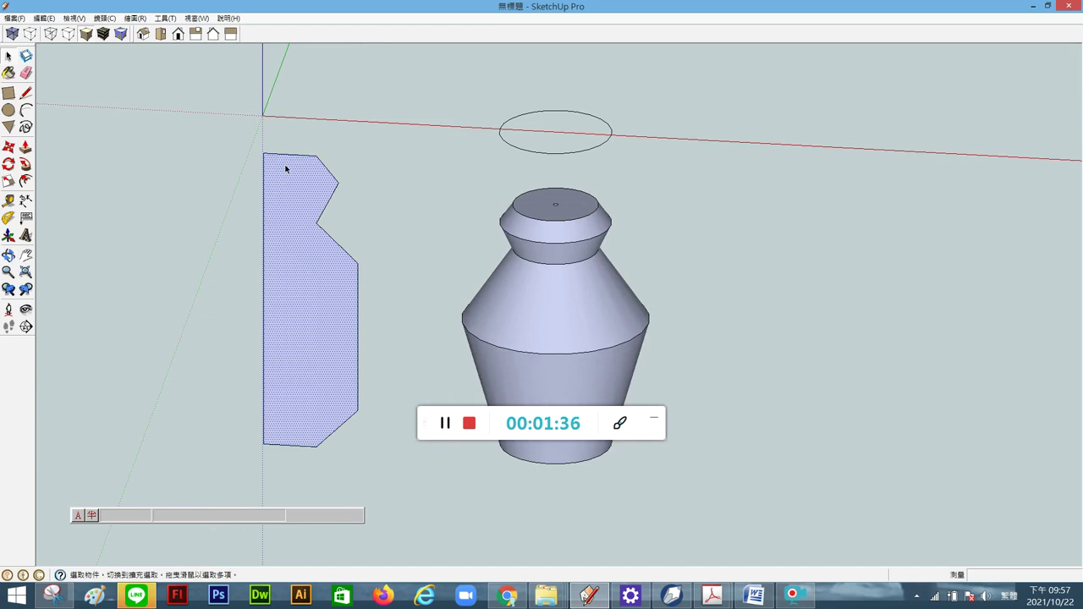
pyautogui.scroll(-1, 318, 209)
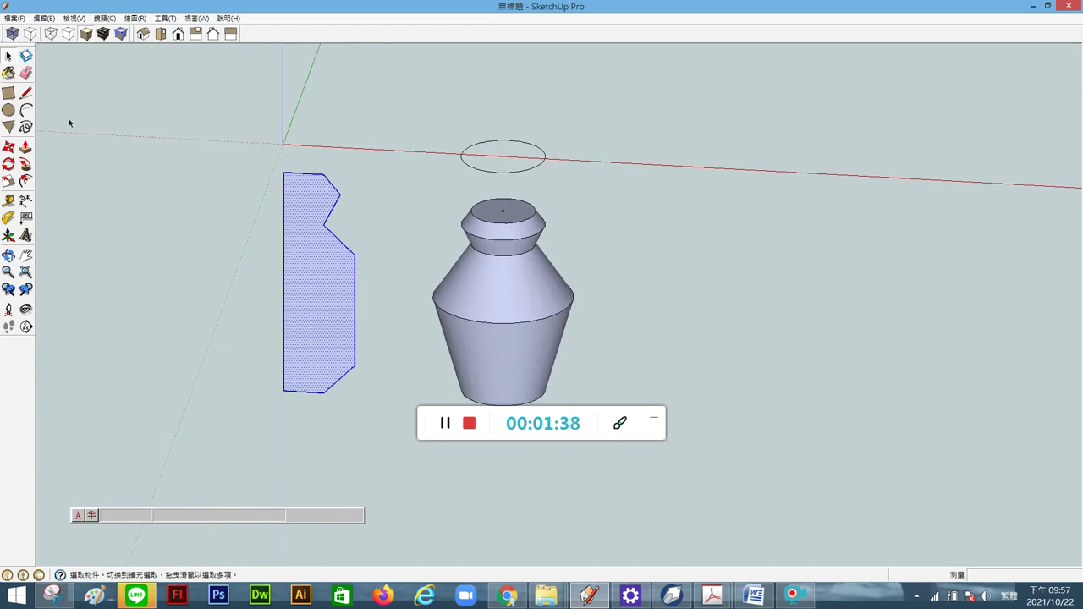
pyautogui.press('c')
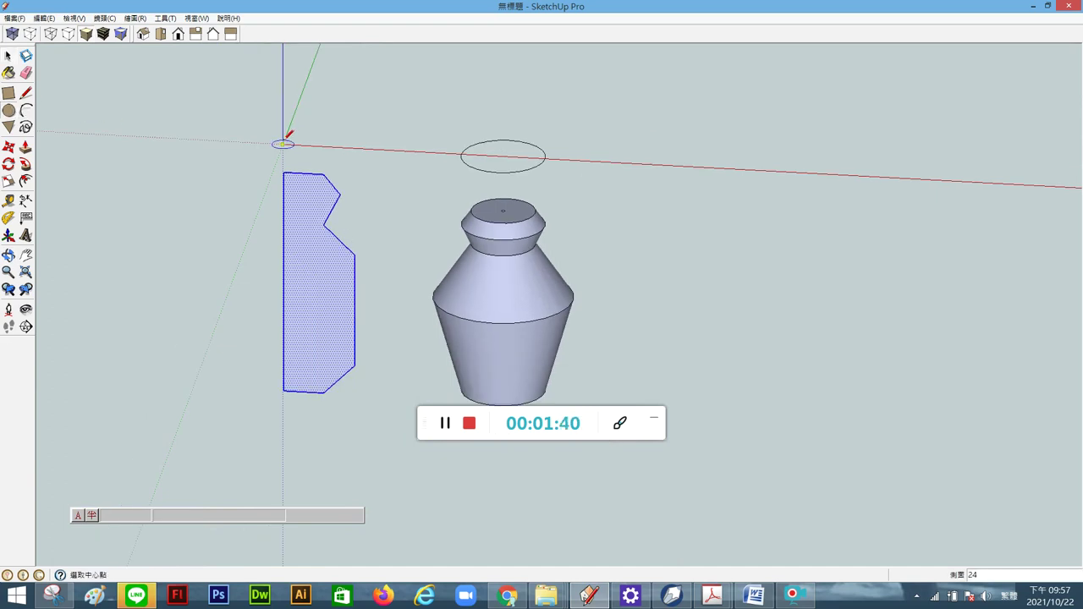
# Step: Draw a circle centred on the origin and delete its face, leaving only the edge
pyautogui.click(284, 142)
pyautogui.click(317, 114)
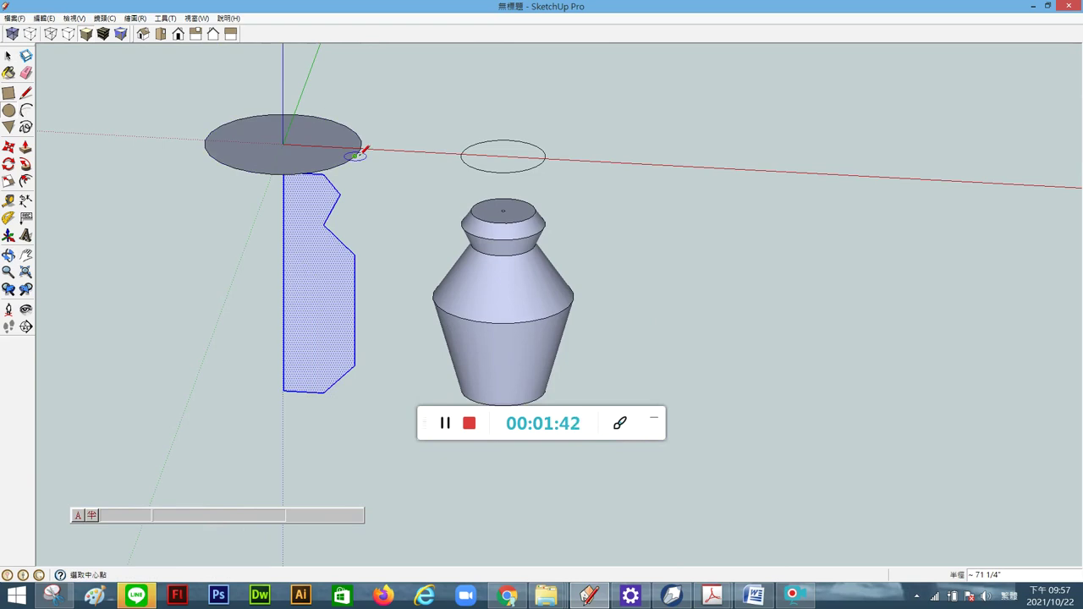
pyautogui.click(8, 56)
pyautogui.moveTo(212, 197)
pyautogui.mouseDown(button='middle')
pyautogui.moveTo(254, 174)
pyautogui.moveTo(265, 259)
pyautogui.moveTo(301, 159)
pyautogui.mouseUp(button='middle')
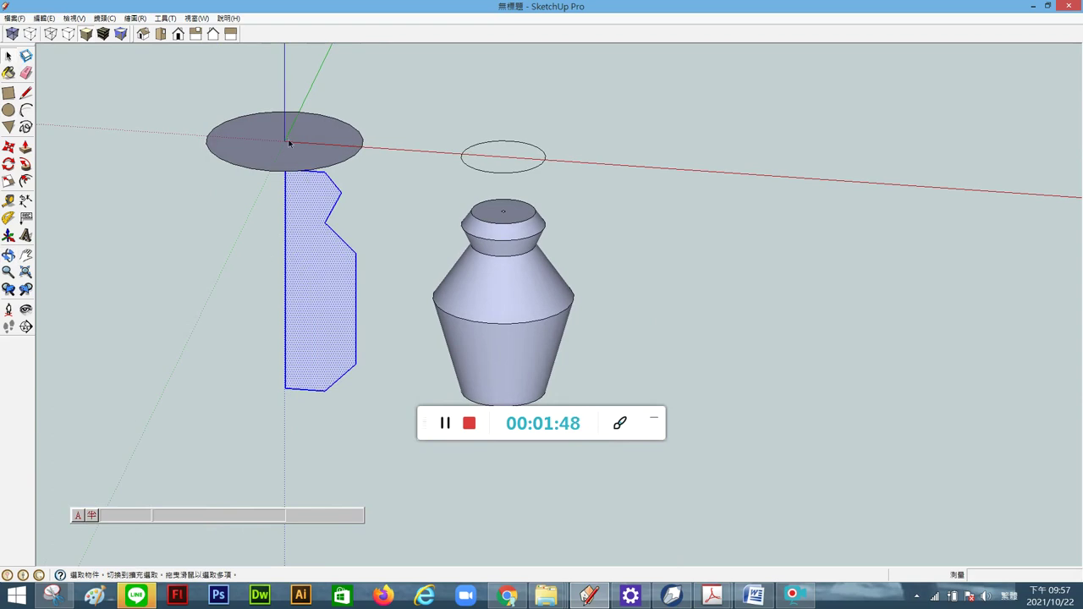
pyautogui.click(306, 162)
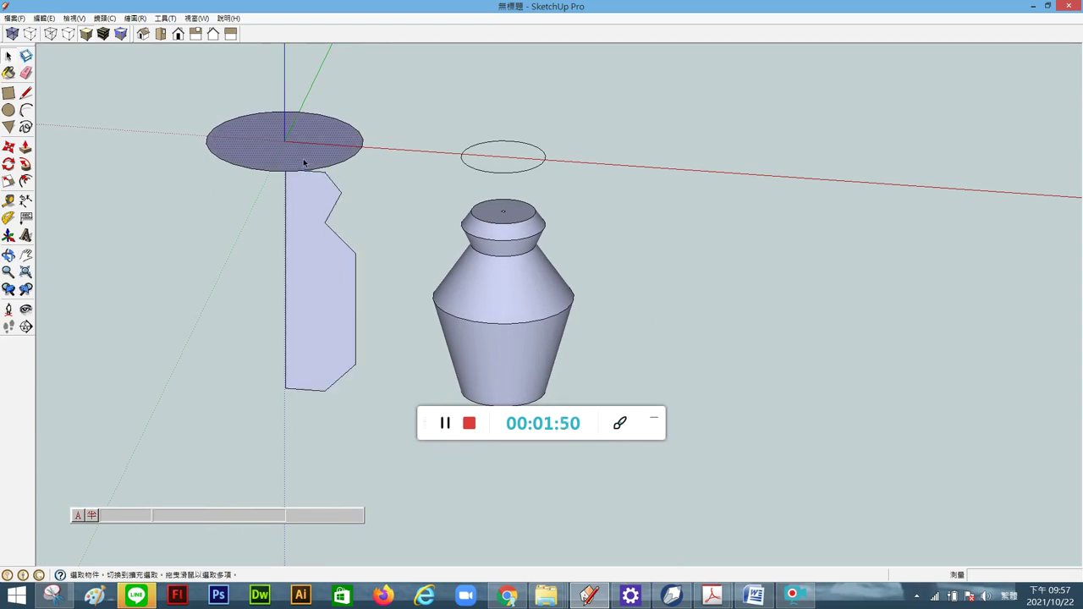
pyautogui.press('Delete')
# Step: Select the face-less circle outline as the sweep path
pyautogui.scroll(3, 302, 174)
pyautogui.moveTo(302, 174)
pyautogui.mouseDown(button='middle')
pyautogui.moveTo(245, 223)
pyautogui.moveTo(349, 194)
pyautogui.mouseUp(button='middle')
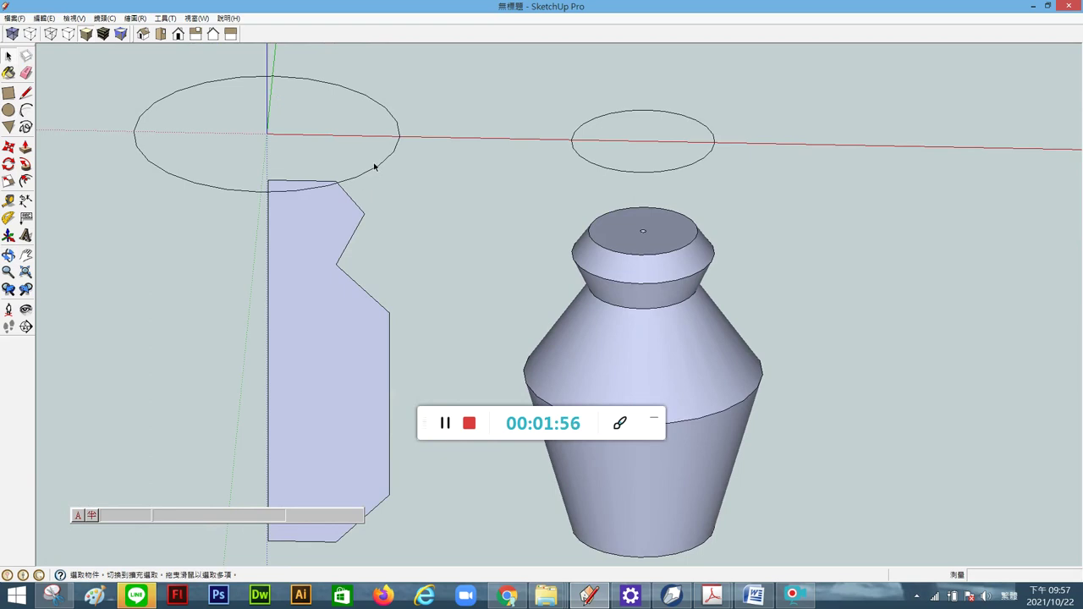
pyautogui.scroll(-1, 374, 170)
pyautogui.scroll(-1, 372, 167)
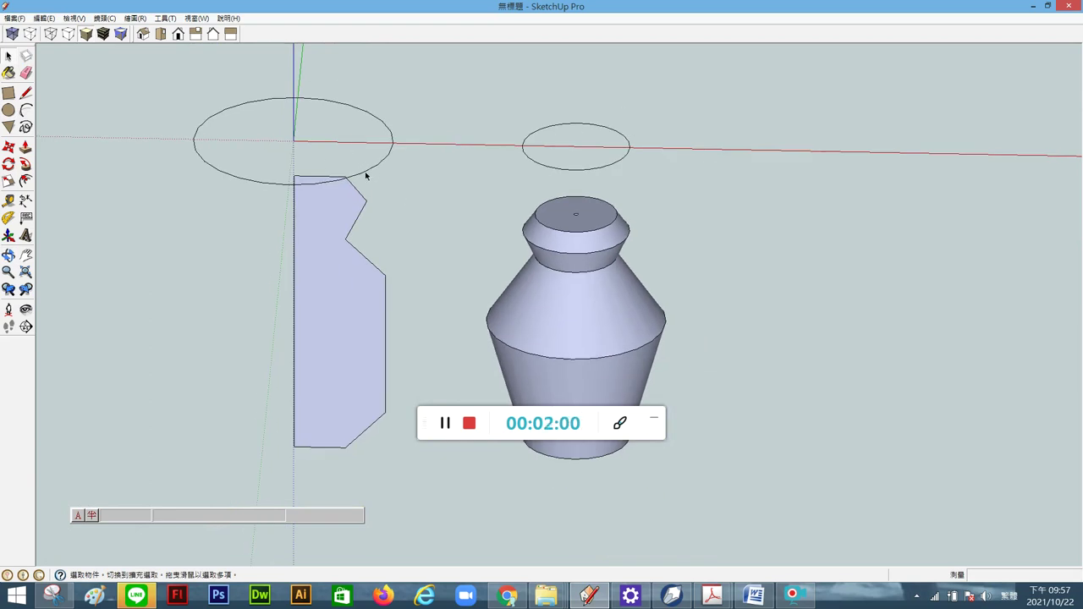
pyautogui.click(366, 172)
pyautogui.click(25, 164)
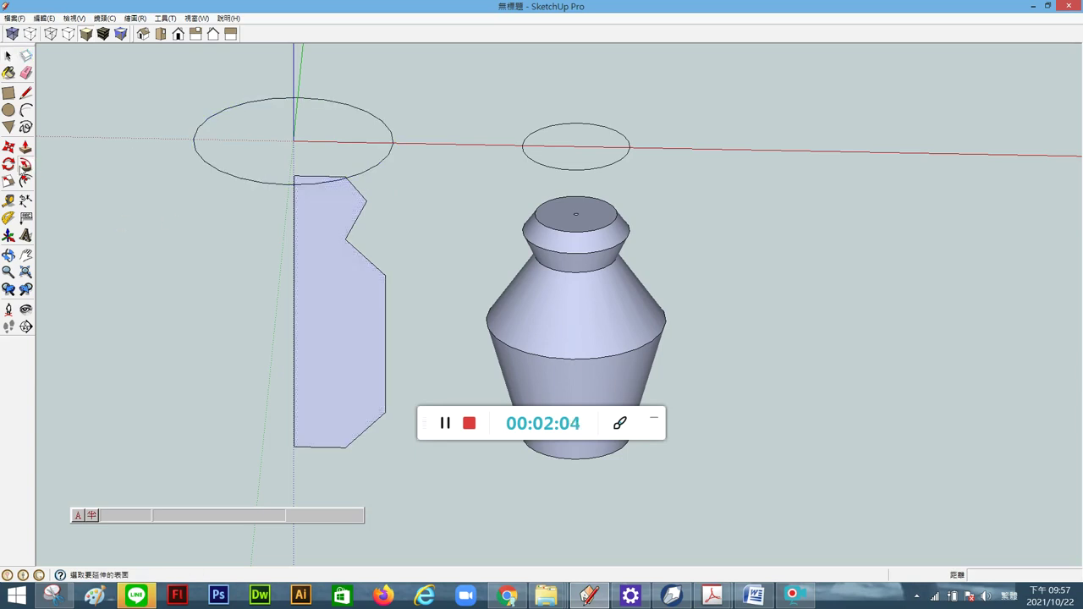
pyautogui.click(335, 276)
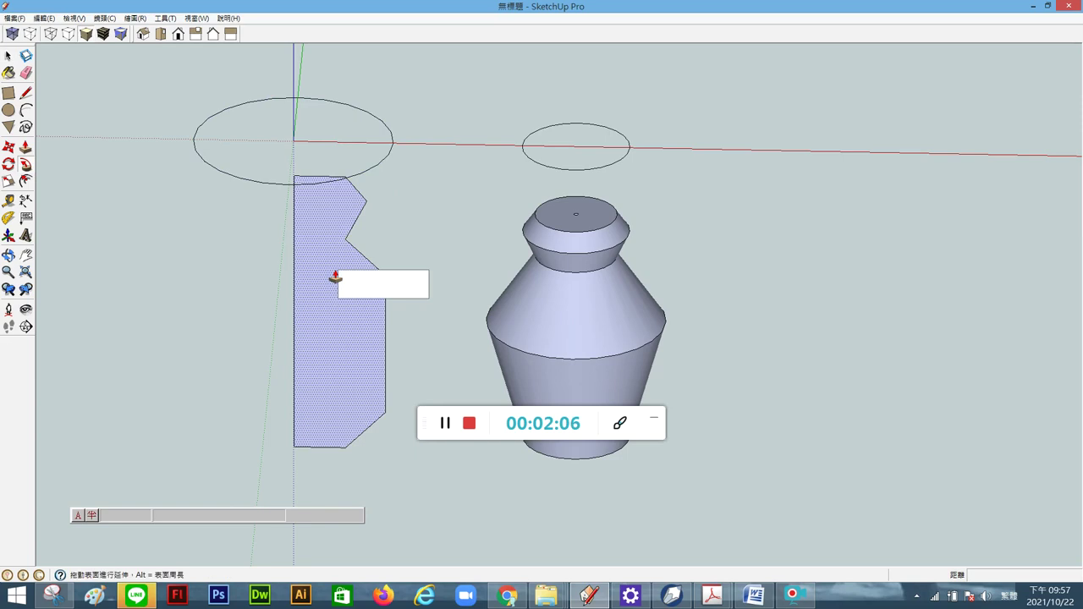
pyautogui.scroll(2, 411, 233)
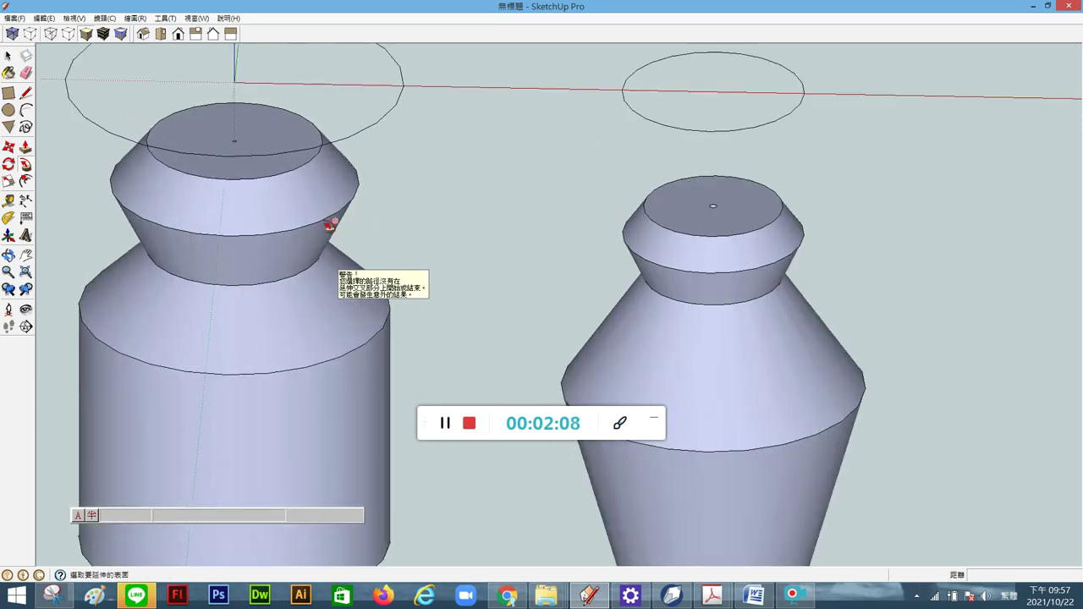
pyautogui.scroll(1, 292, 218)
pyautogui.moveTo(293, 217); pyautogui.dragTo(341, 318, button='middle')
pyautogui.press('p')
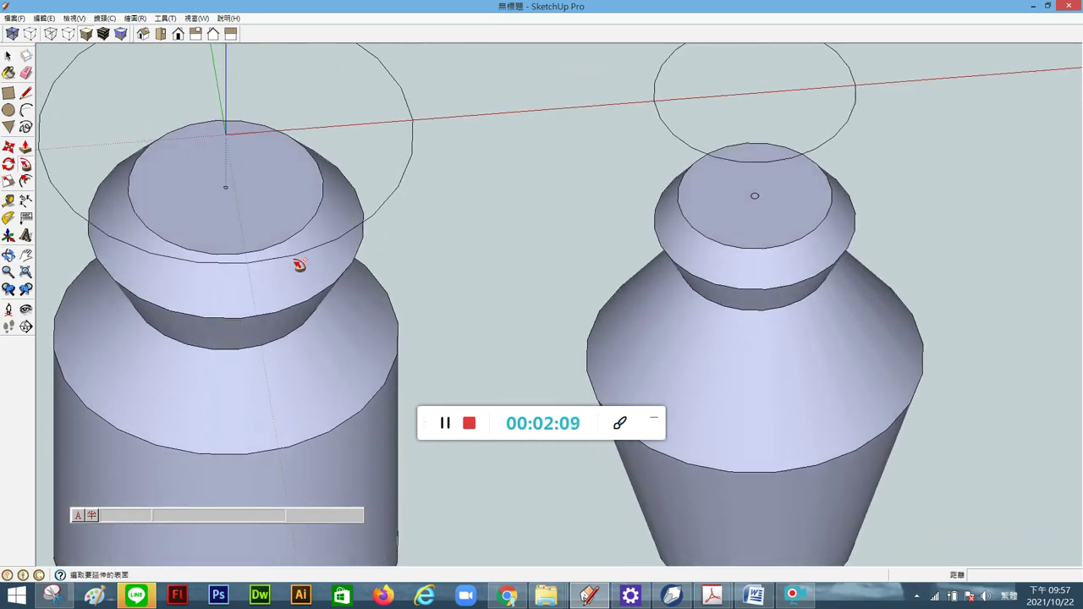
pyautogui.scroll(-1, 350, 173)
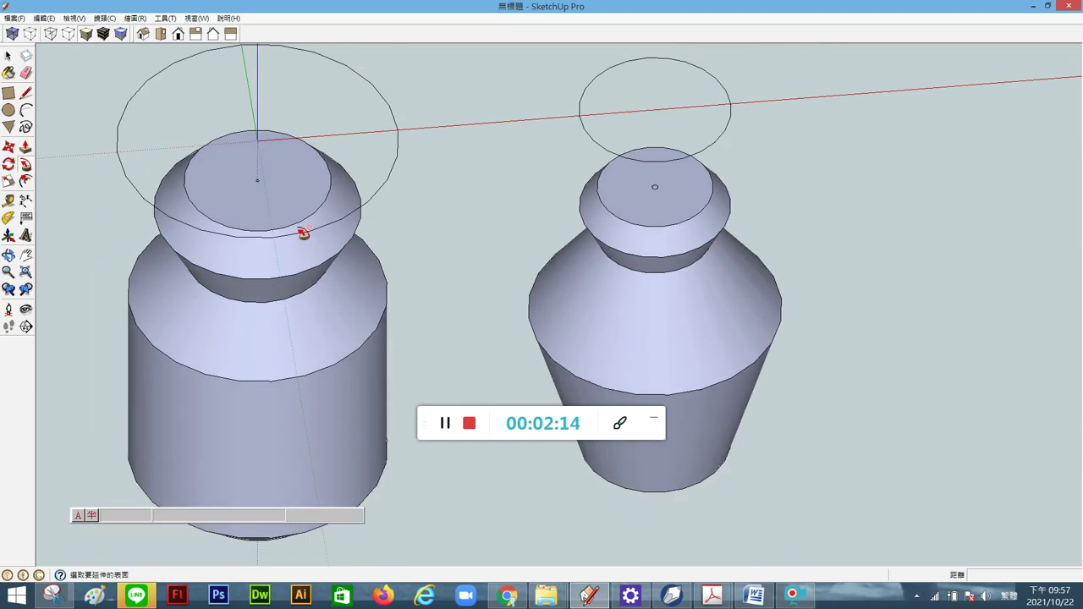
pyautogui.hotkey('ctrl', 'z')
pyautogui.scroll(2, 269, 213)
pyautogui.scroll(3, 263, 197)
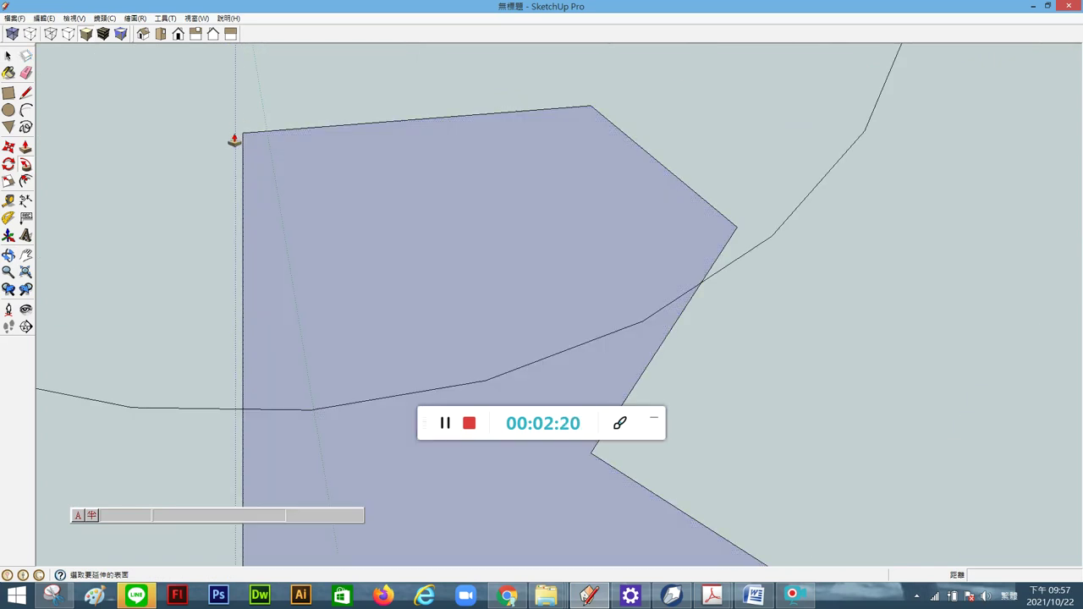
# Step: Move the profile face about 2 13/32 inches sideways
pyautogui.scroll(-2, 390, 114)
pyautogui.press('space')
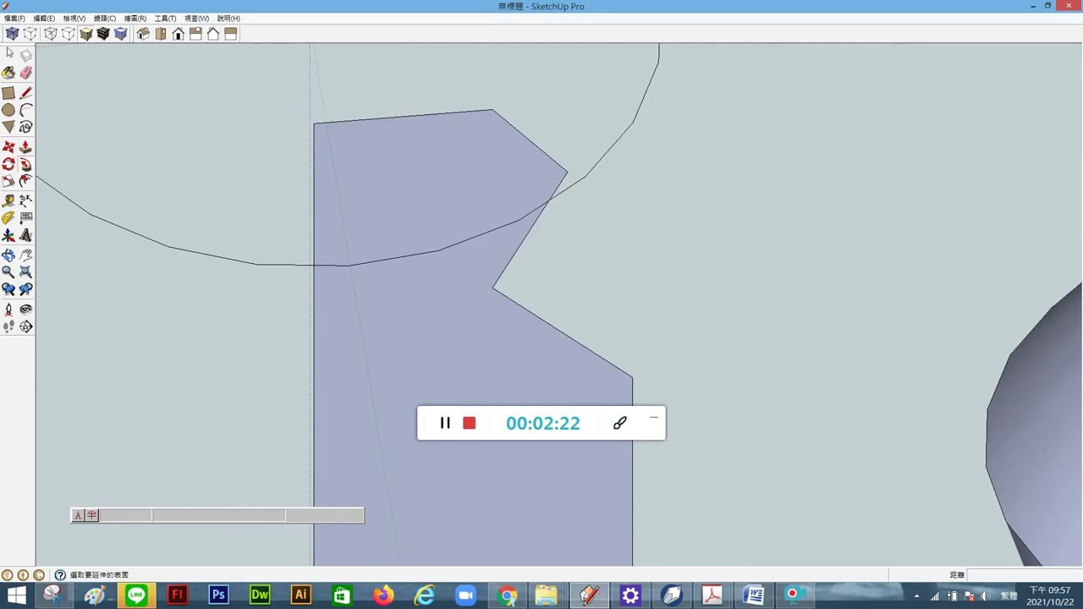
pyautogui.click(368, 174)
pyautogui.moveTo(483, 172)
pyautogui.mouseDown(button='middle')
pyautogui.moveTo(379, 171)
pyautogui.moveTo(358, 183)
pyautogui.moveTo(425, 211)
pyautogui.moveTo(440, 293)
pyautogui.mouseUp(button='middle')
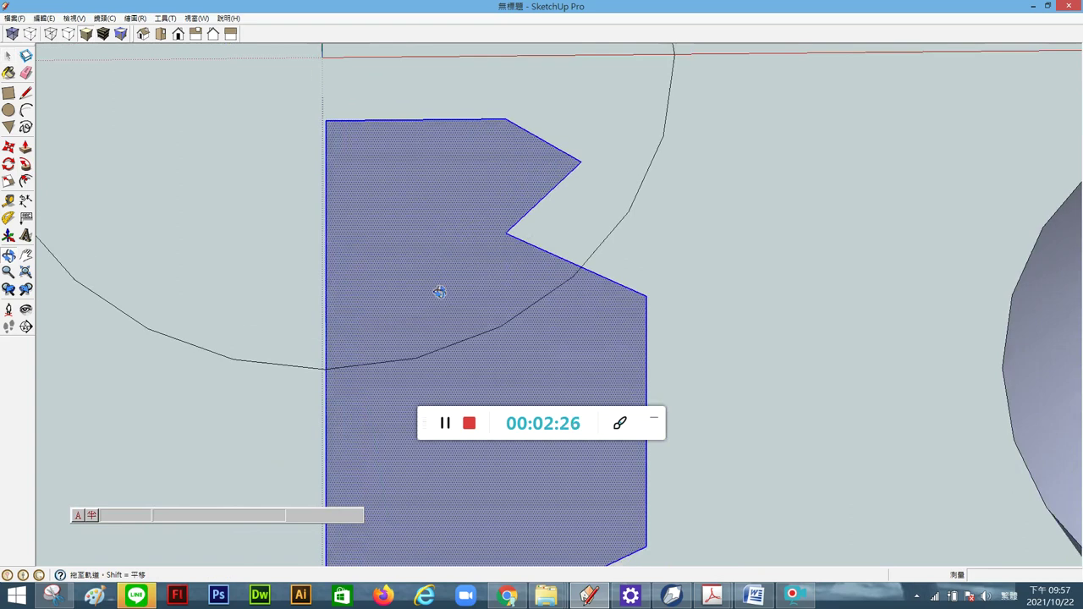
pyautogui.click(14, 179)
pyautogui.scroll(1, 364, 121)
pyautogui.click(322, 113)
pyautogui.click(306, 116)
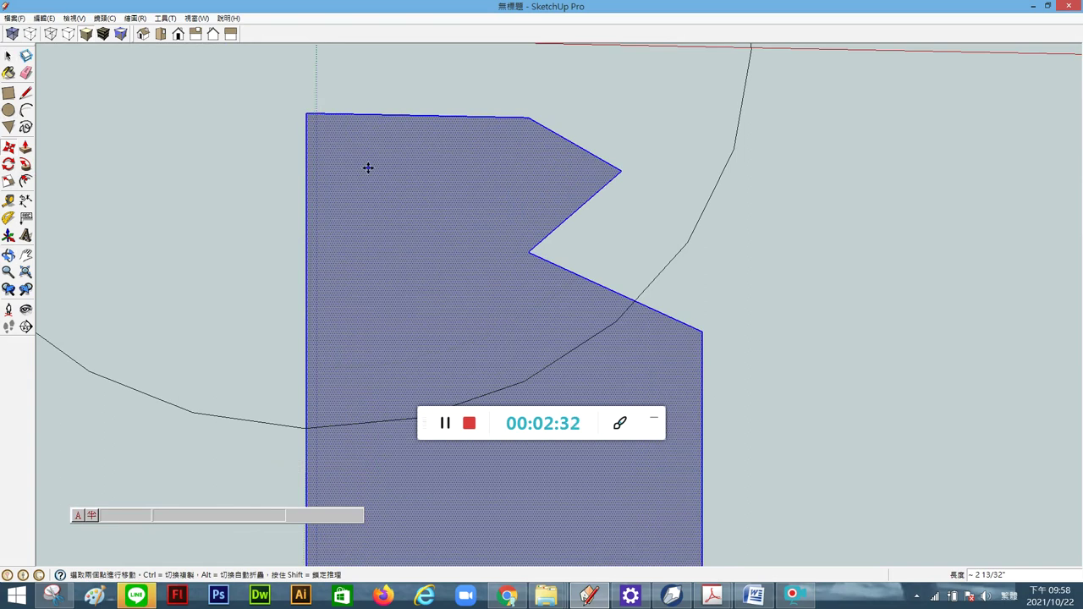
# Step: Select the circle as the sweep path
pyautogui.scroll(-2, 367, 166)
pyautogui.scroll(-1, 367, 167)
pyautogui.click(7, 54)
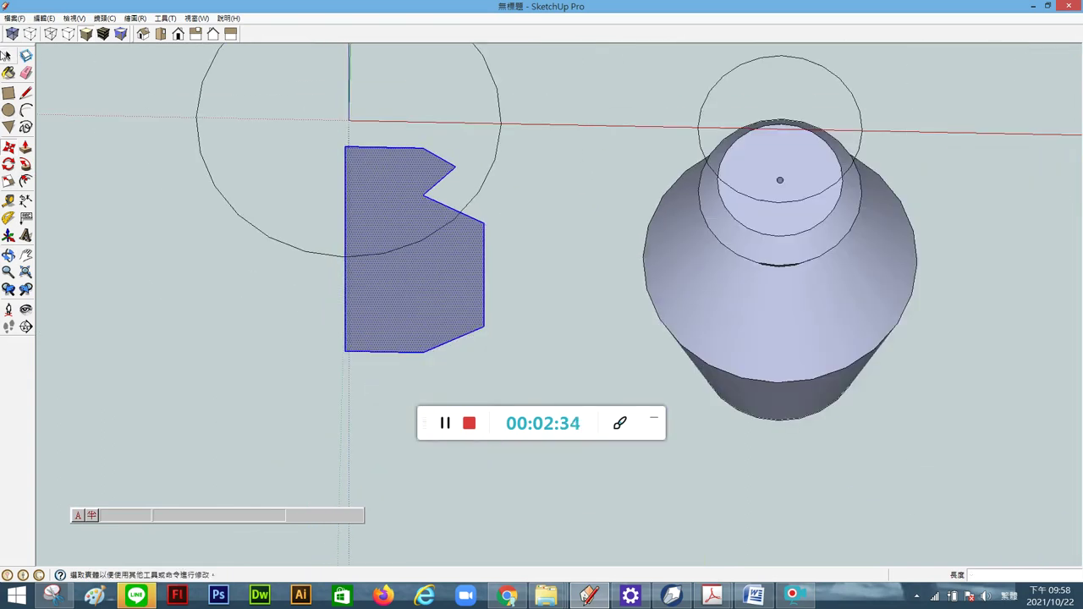
pyautogui.click(6, 55)
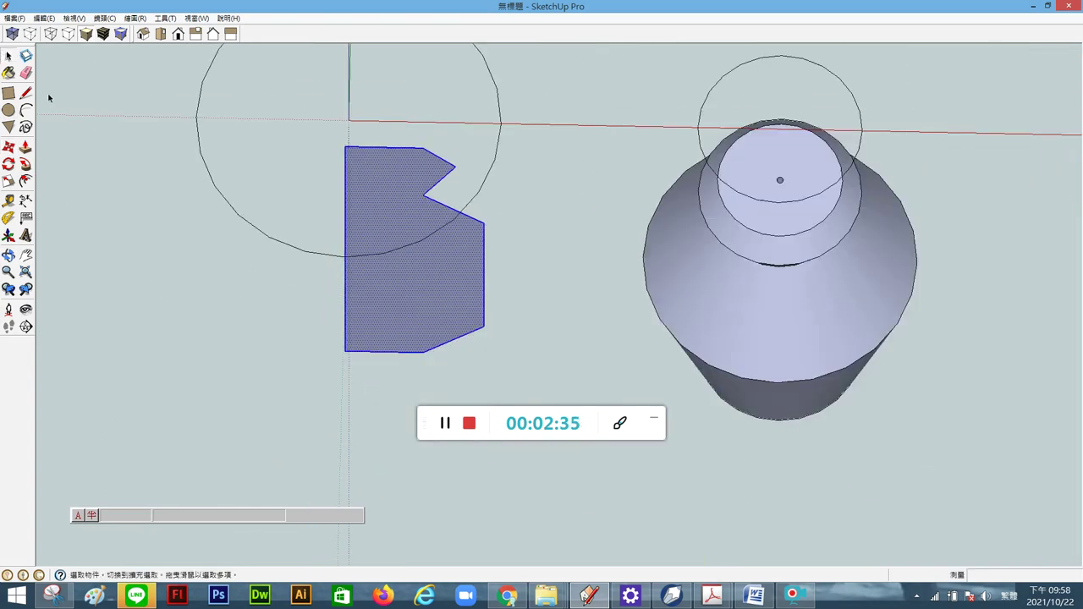
pyautogui.click(195, 123)
pyautogui.click(26, 163)
pyautogui.click(464, 306)
pyautogui.moveTo(464, 306); pyautogui.dragTo(469, 68, button='middle')
pyautogui.press('p')
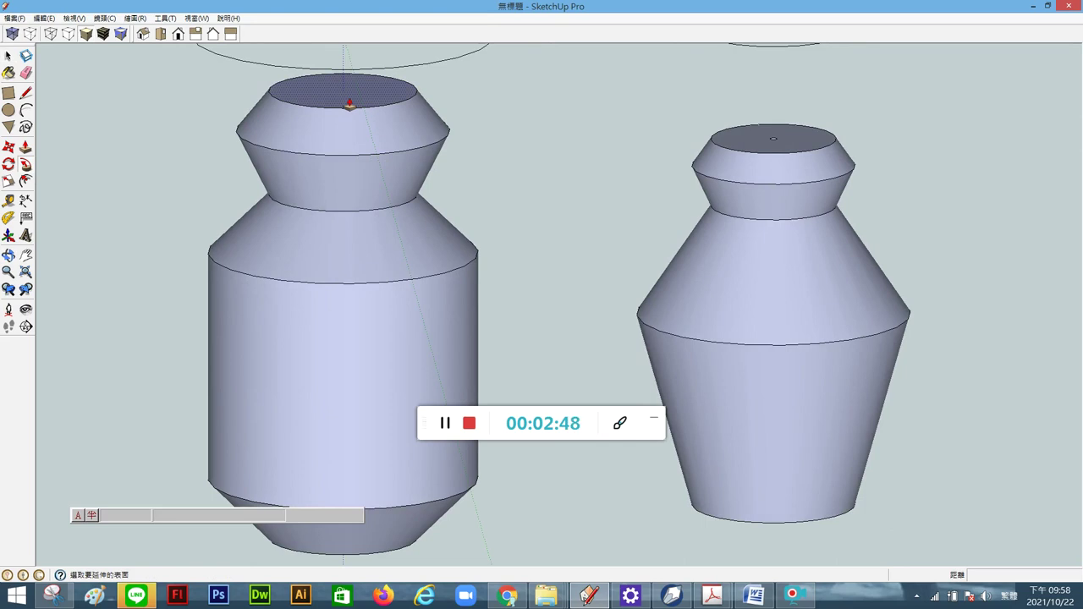
pyautogui.hotkey('ctrl', 'z')
pyautogui.scroll(-2, 369, 160)
# Step: Move the stepped profile face right along the red axis, about 65 15/64 inches
pyautogui.press('space')
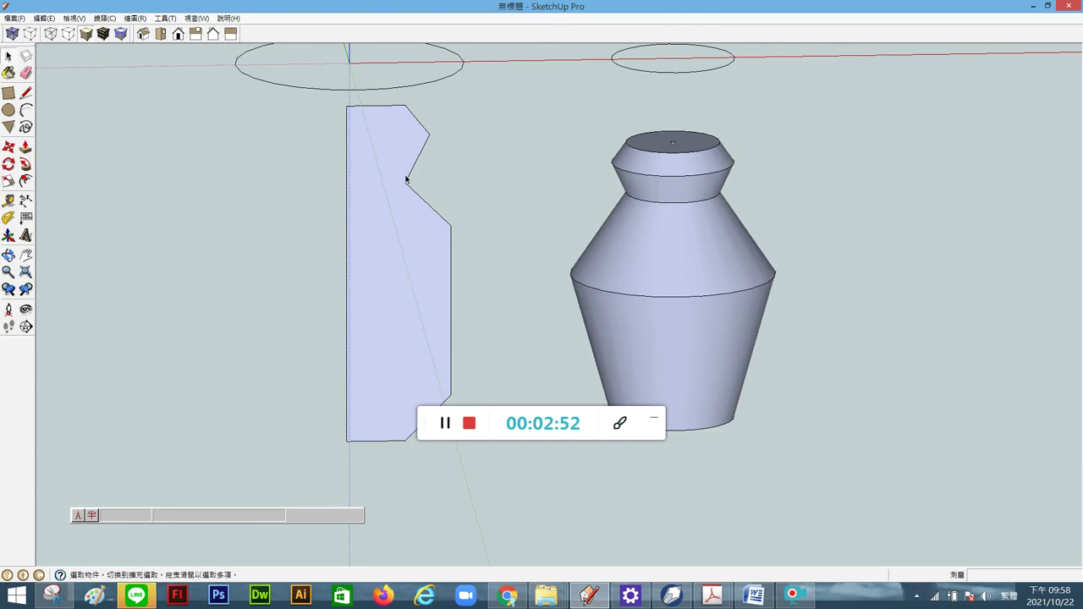
pyautogui.click(377, 162)
pyautogui.click(10, 148)
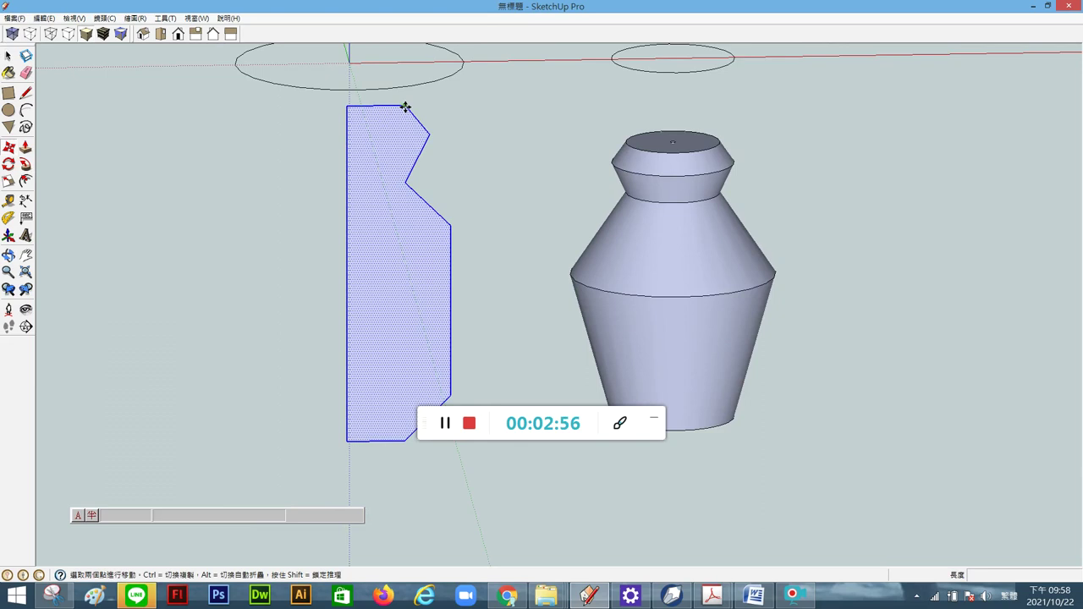
pyautogui.click(406, 106)
pyautogui.click(509, 104)
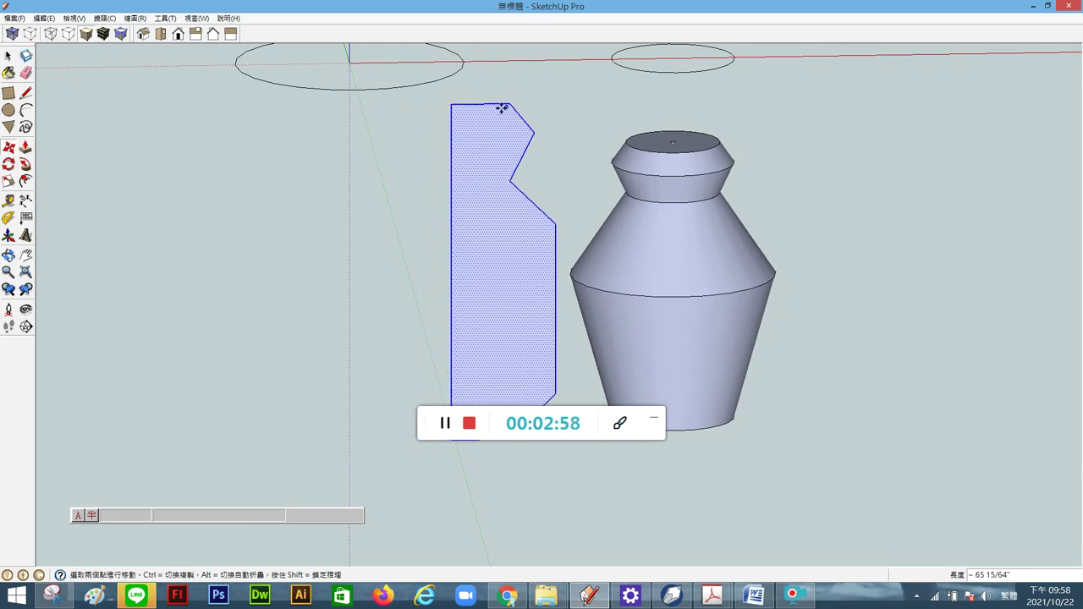
# Step: Sweep the profile around the left circle with Follow Me into a hollow ring-shaped pot
pyautogui.click(8, 56)
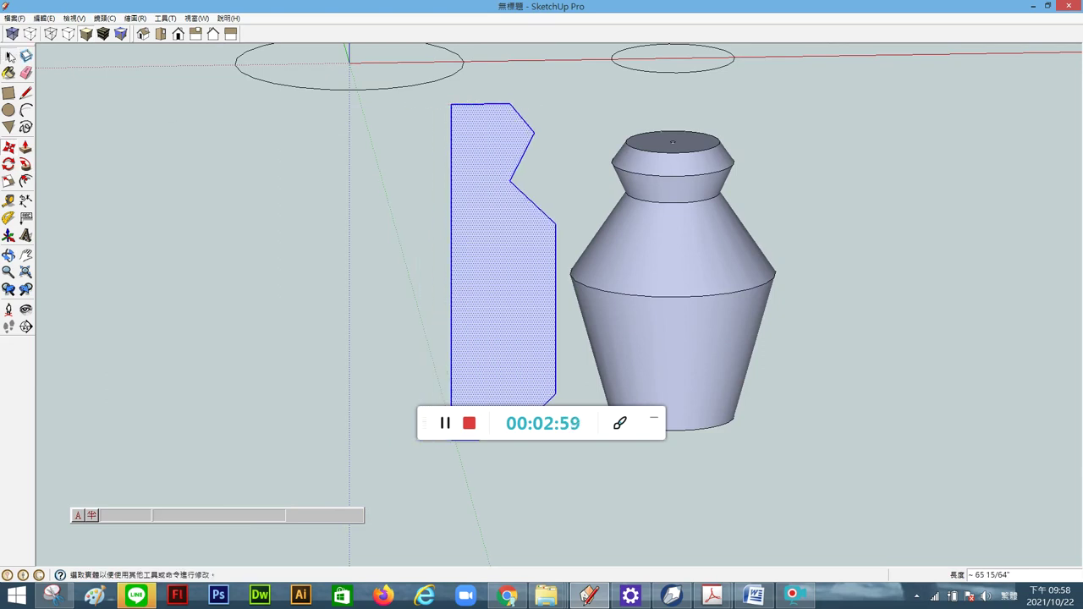
pyautogui.click(295, 87)
pyautogui.click(26, 164)
pyautogui.click(524, 190)
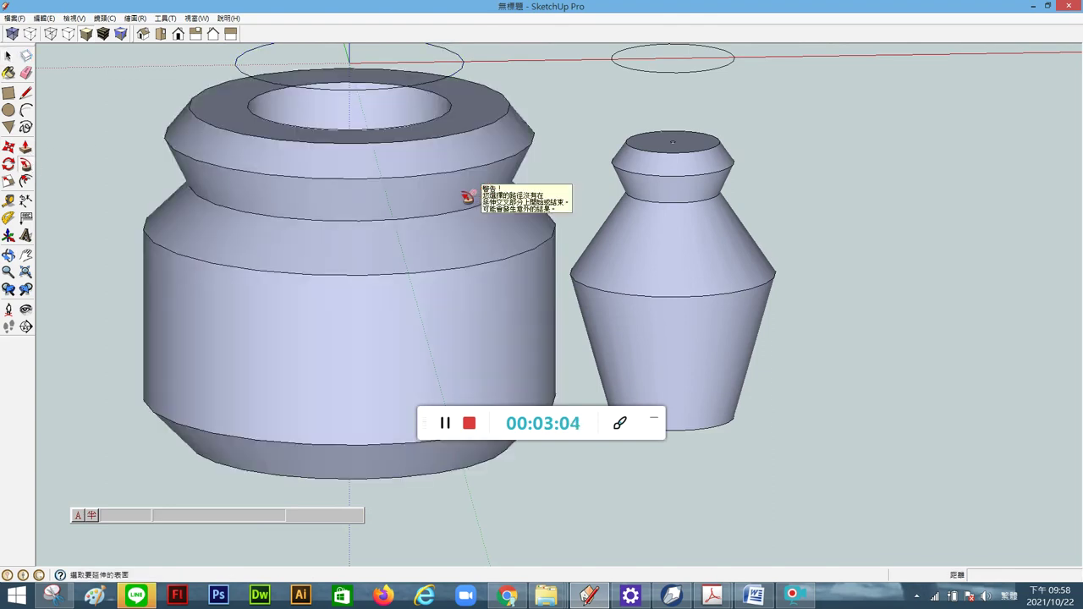
# Step: Orbit and zoom around the pot and vase, then reframe them in the standard Iso view
pyautogui.moveTo(467, 196); pyautogui.dragTo(339, 245, button='middle')
pyautogui.scroll(-2, 338, 248)
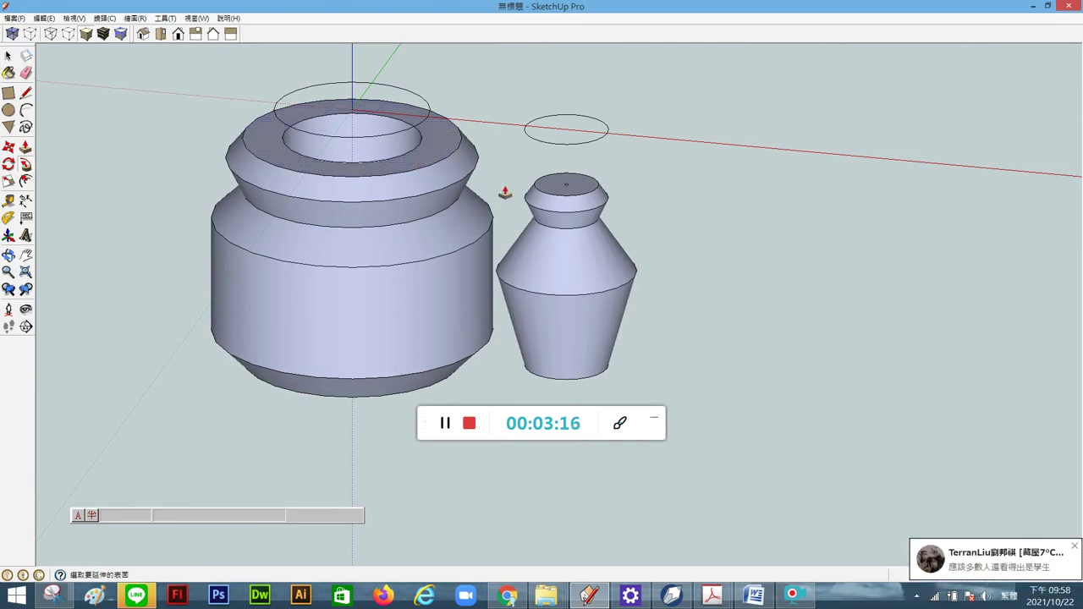
pyautogui.scroll(-2, 505, 192)
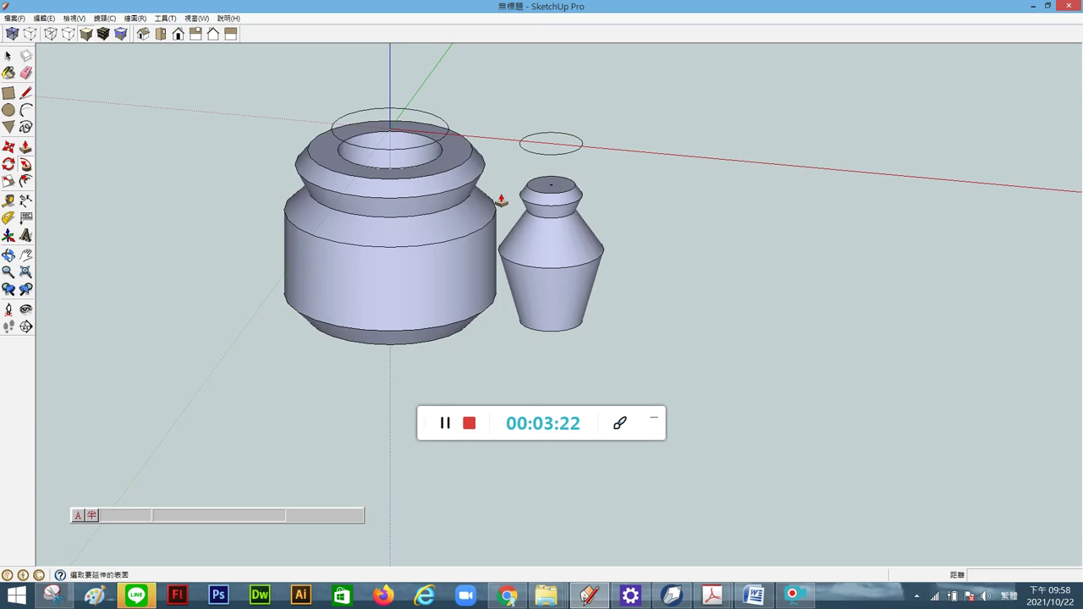
pyautogui.scroll(2, 501, 200)
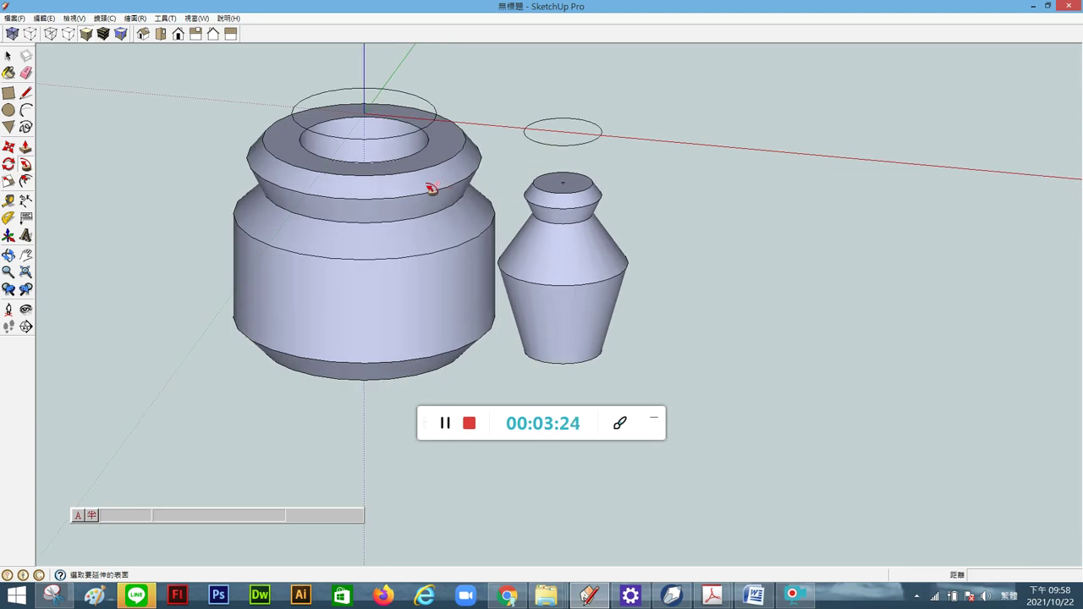
pyautogui.click(144, 34)
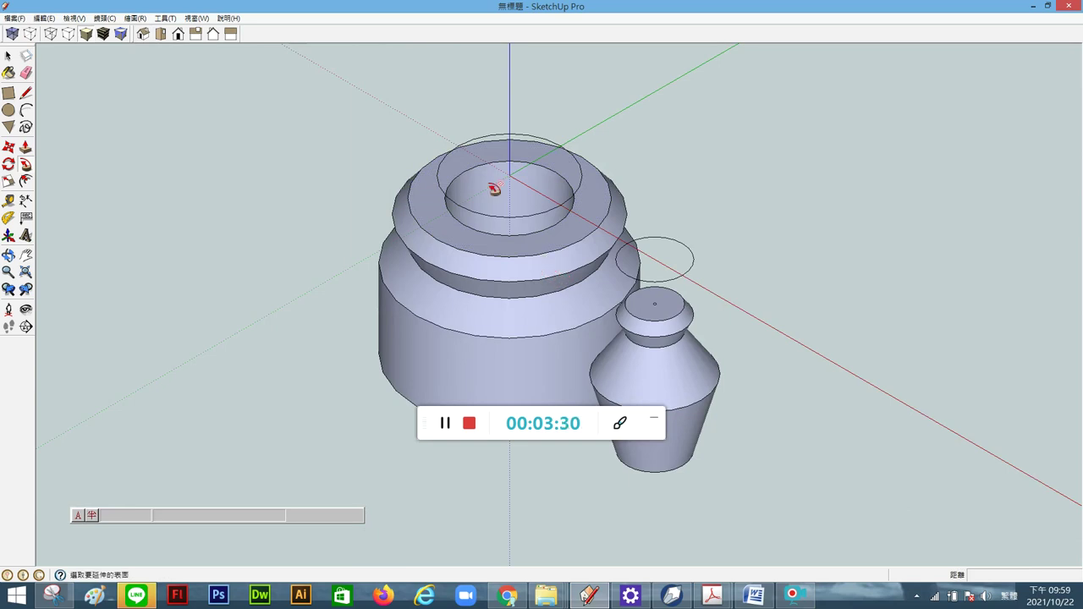
pyautogui.scroll(-2, 496, 181)
pyautogui.scroll(-1, 394, 167)
pyautogui.scroll(-1, 390, 168)
# Step: Bring the curved hook path into view and select its small circular profile face
pyautogui.click(8, 56)
pyautogui.click(8, 56)
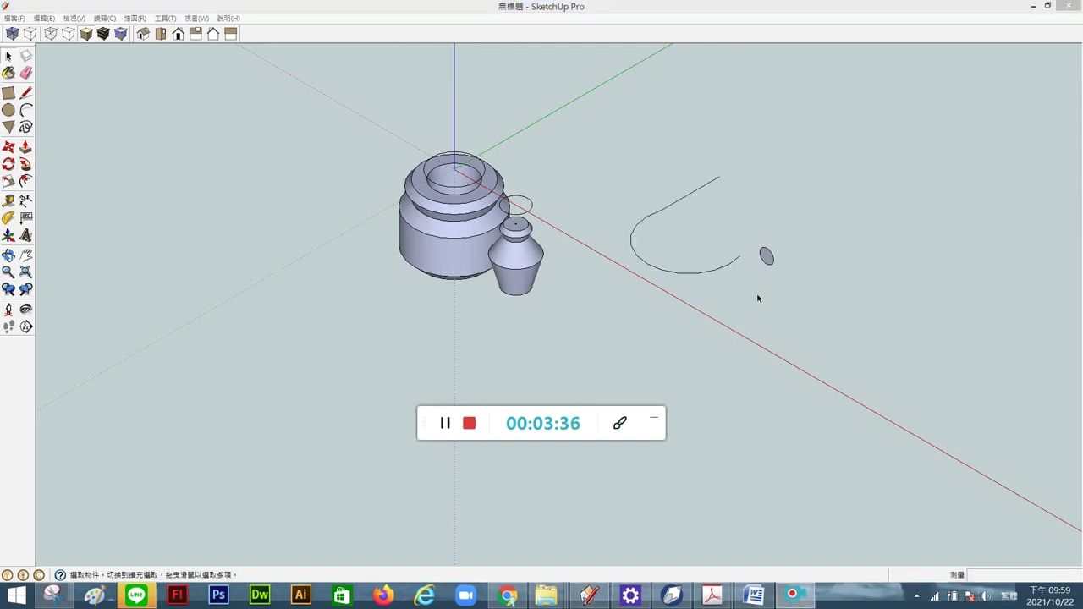
pyautogui.scroll(2, 758, 298)
pyautogui.scroll(1, 744, 295)
pyautogui.moveTo(734, 273)
pyautogui.mouseDown(button='middle')
pyautogui.moveTo(641, 170)
pyautogui.moveTo(833, 307)
pyautogui.mouseUp(button='middle')
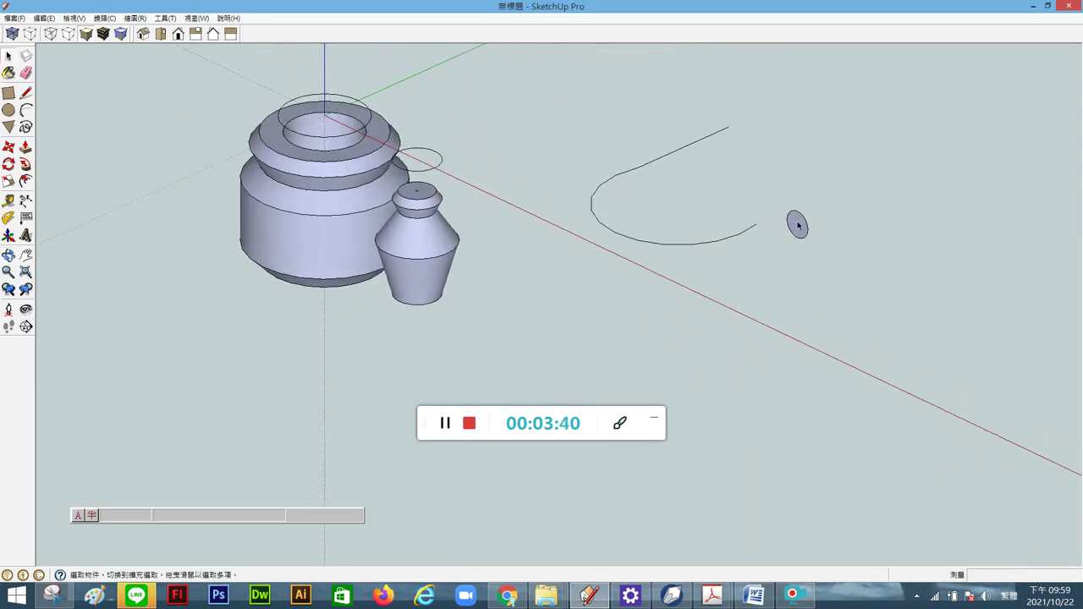
pyautogui.click(798, 225)
pyautogui.click(26, 165)
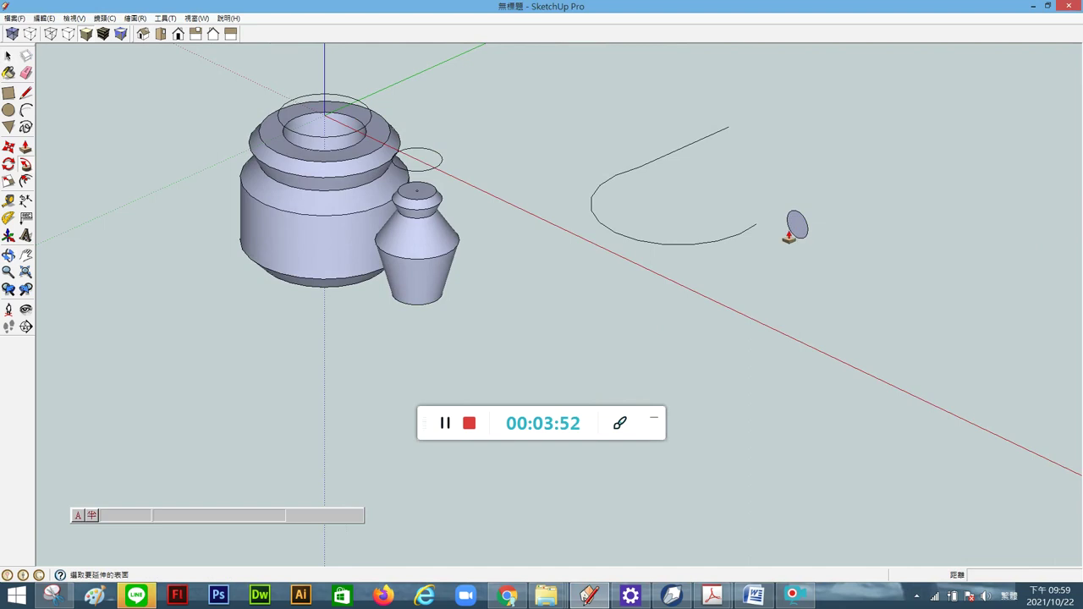
pyautogui.moveTo(799, 227)
pyautogui.mouseDown()
pyautogui.moveTo(623, 230)
pyautogui.moveTo(617, 164)
pyautogui.moveTo(609, 189)
pyautogui.moveTo(634, 232)
pyautogui.moveTo(697, 240)
pyautogui.moveTo(615, 231)
pyautogui.mouseUp()
pyautogui.moveTo(711, 295)
pyautogui.mouseDown(button='middle')
pyautogui.moveTo(544, 387)
pyautogui.moveTo(841, 398)
pyautogui.mouseUp(button='middle')
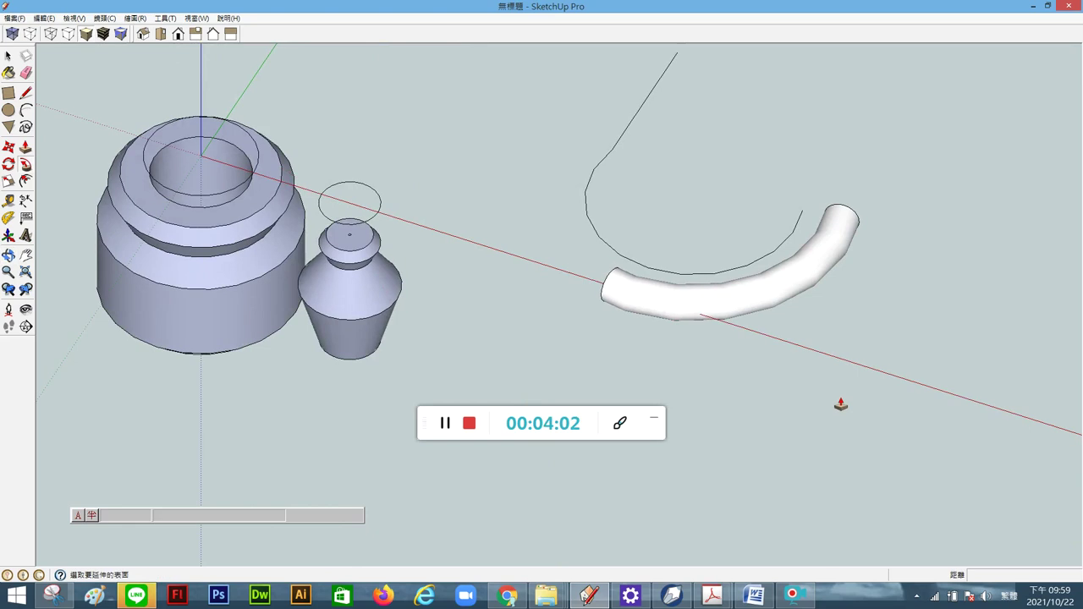
pyautogui.hotkey('ctrl', 'z')
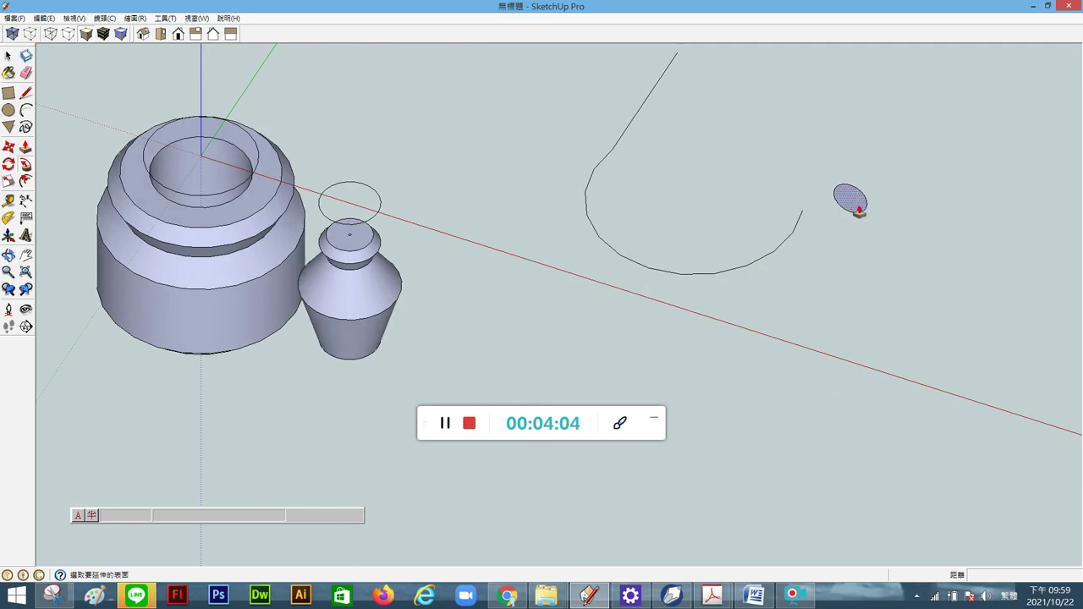
pyautogui.click(854, 201)
pyautogui.moveTo(853, 202)
pyautogui.mouseDown()
pyautogui.moveTo(633, 210)
pyautogui.moveTo(687, 60)
pyautogui.mouseUp()
pyautogui.scroll(-3, 615, 264)
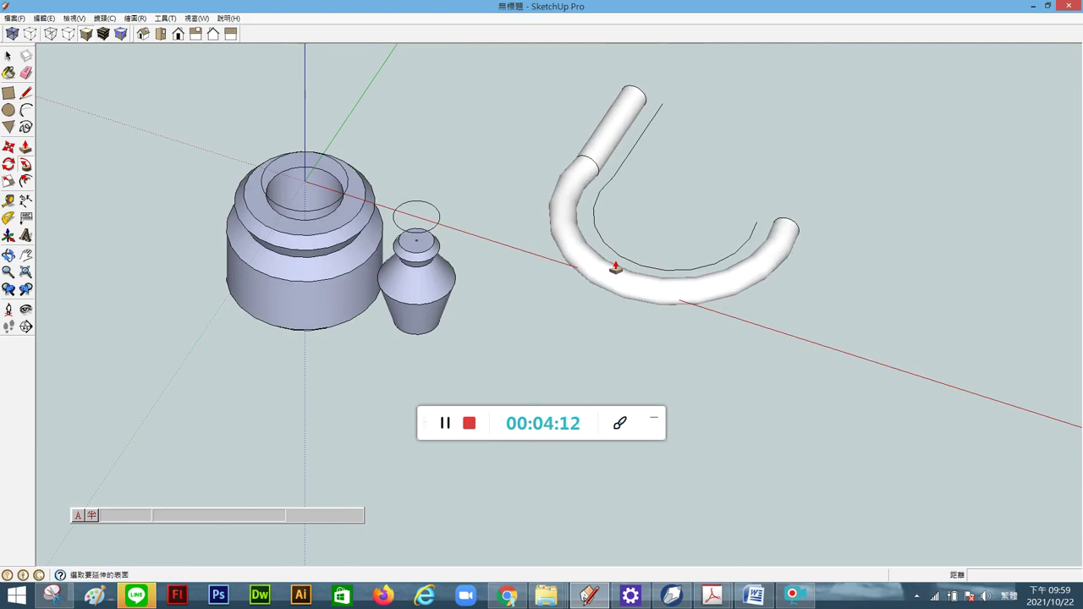
pyautogui.scroll(2, 682, 225)
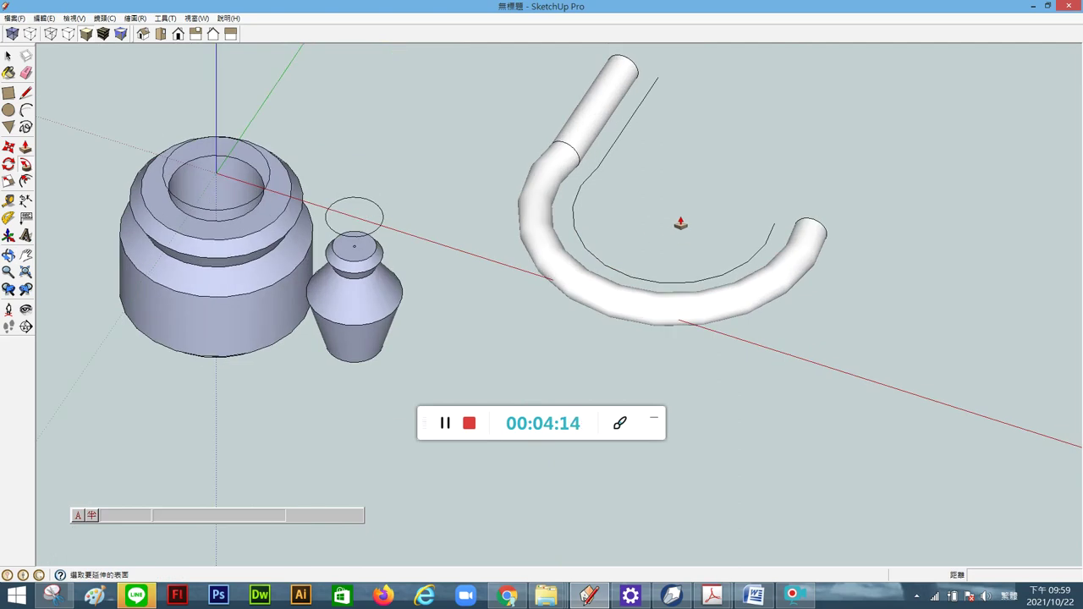
pyautogui.hotkey('ctrl', 'z')
pyautogui.press('space')
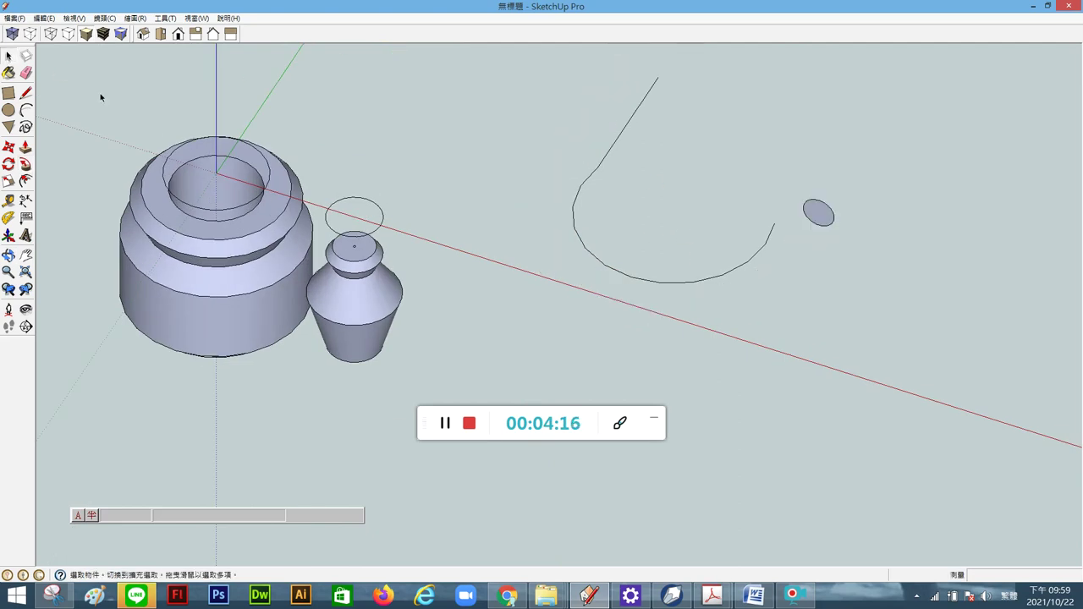
# Step: Move the small circle face about 45 5/64 inches onto the hook path's lower end
pyautogui.click(813, 213)
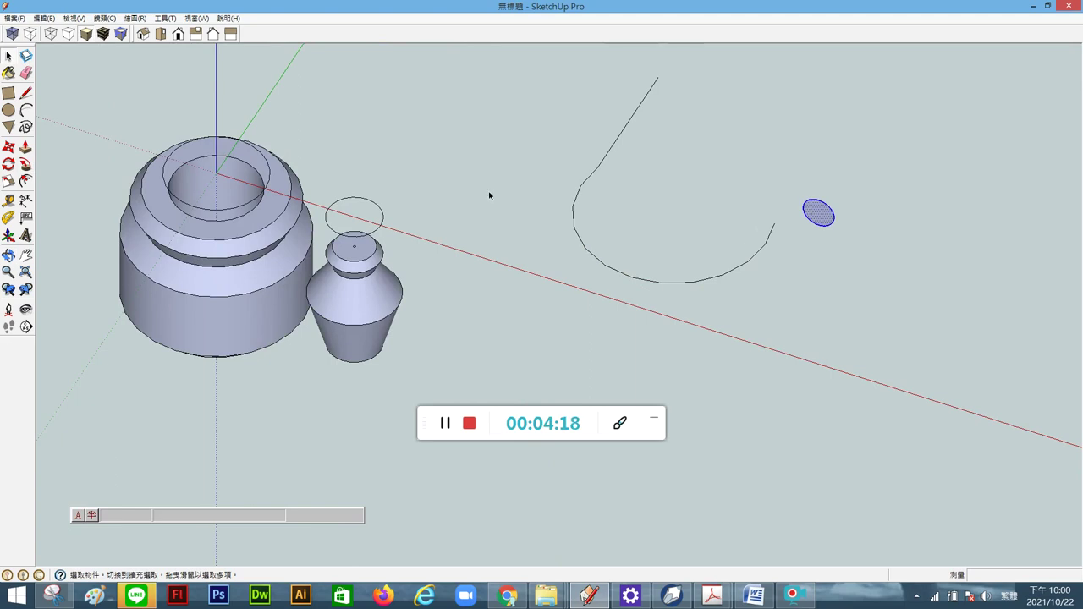
pyautogui.click(10, 146)
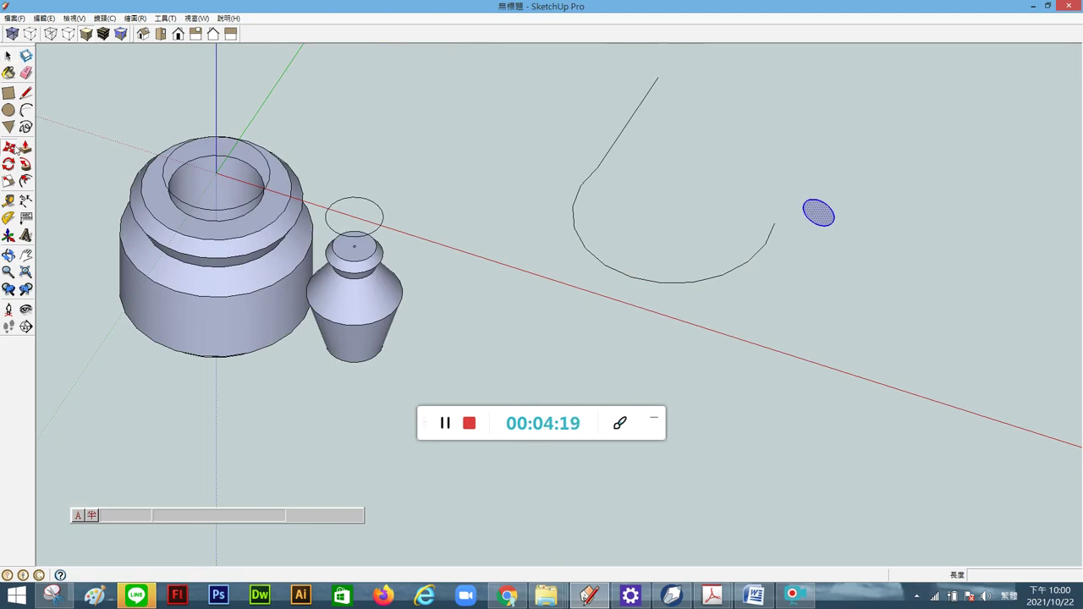
pyautogui.click(826, 220)
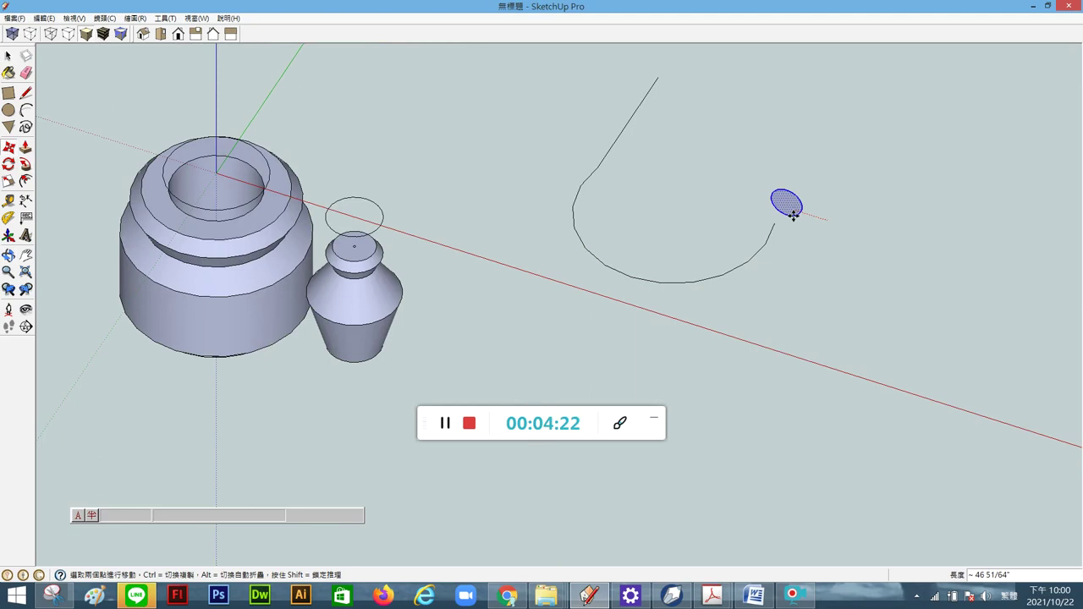
pyautogui.click(791, 224)
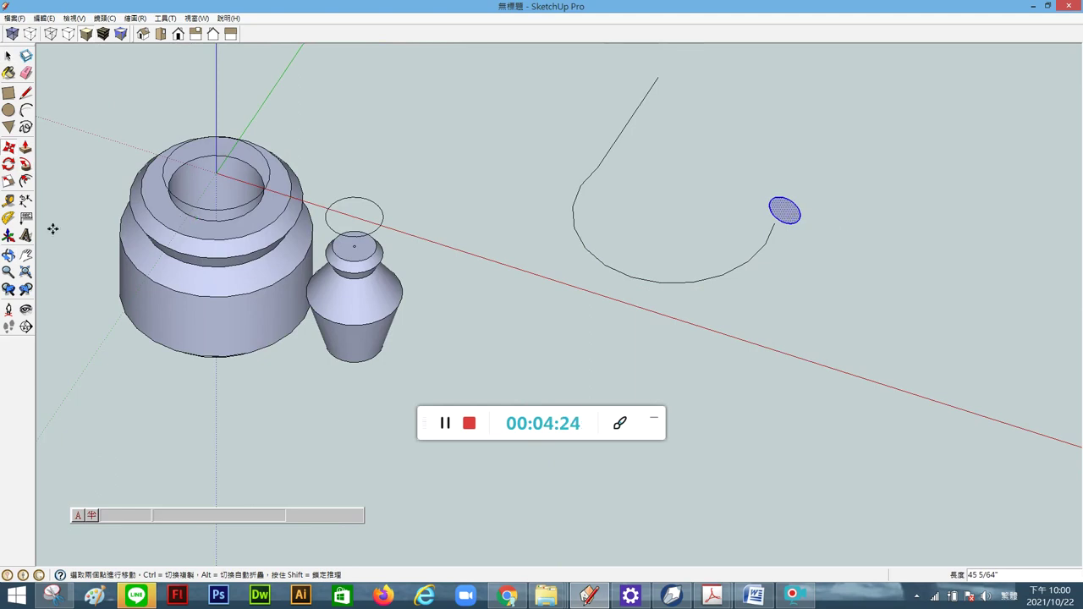
pyautogui.click(25, 166)
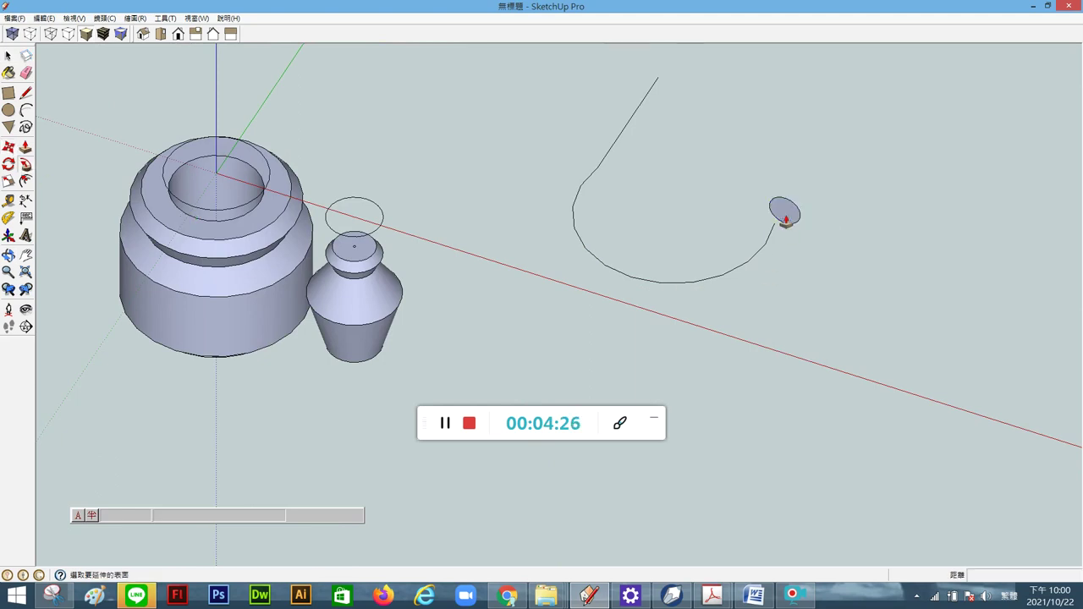
# Step: Drag the circle with Follow Me along the whole hook path to its upper end, forming the tube
pyautogui.moveTo(786, 222); pyautogui.dragTo(622, 142)
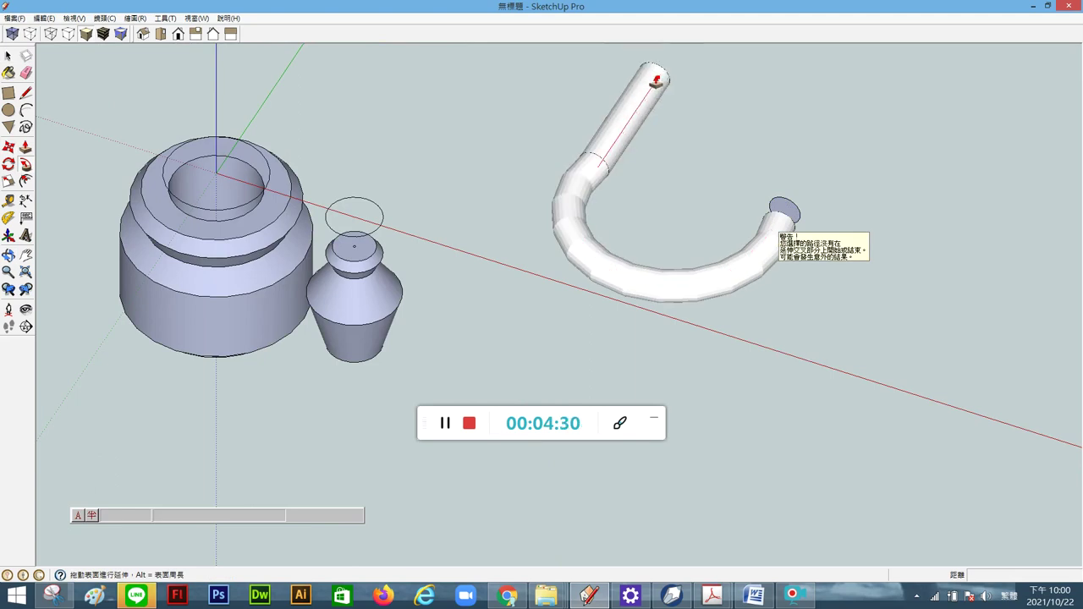
pyautogui.moveTo(622, 142); pyautogui.dragTo(649, 79)
pyautogui.moveTo(615, 189); pyautogui.dragTo(588, 244, button='middle')
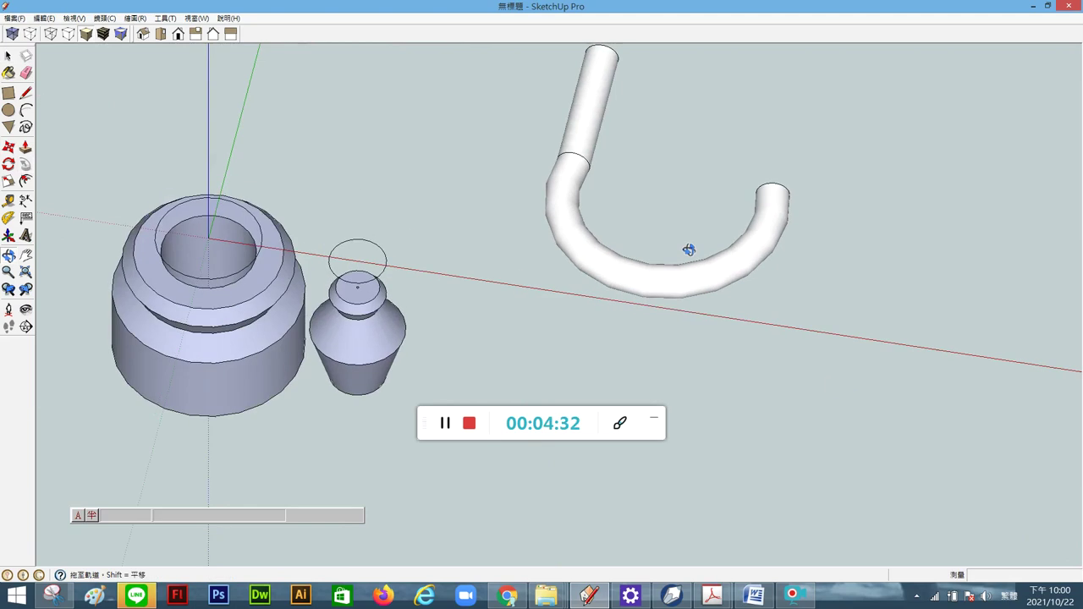
pyautogui.scroll(-3, 589, 244)
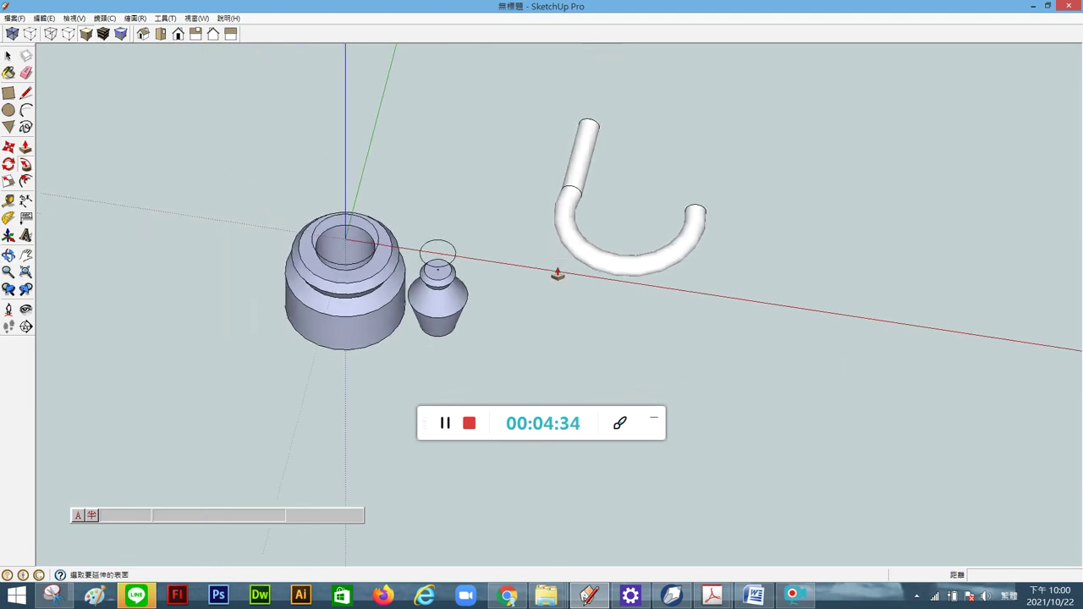